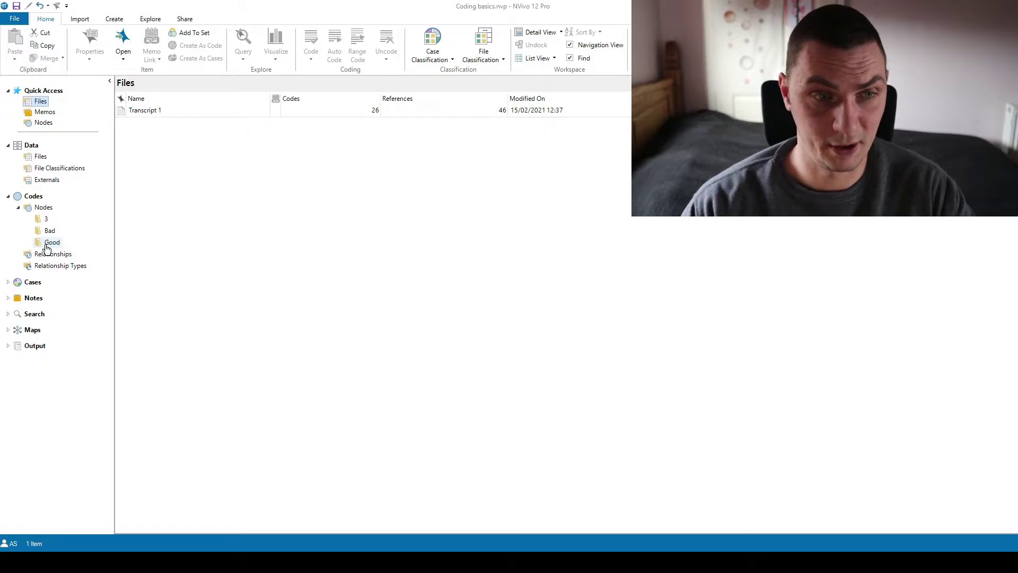
Show the Good folder's codes and select the Emotions parent code
click(49, 243)
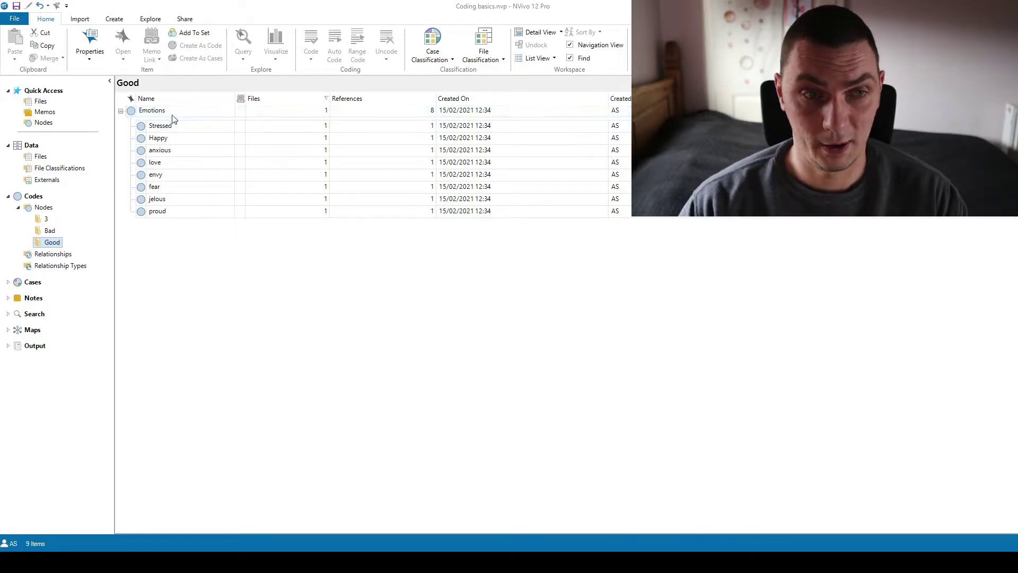
click(416, 112)
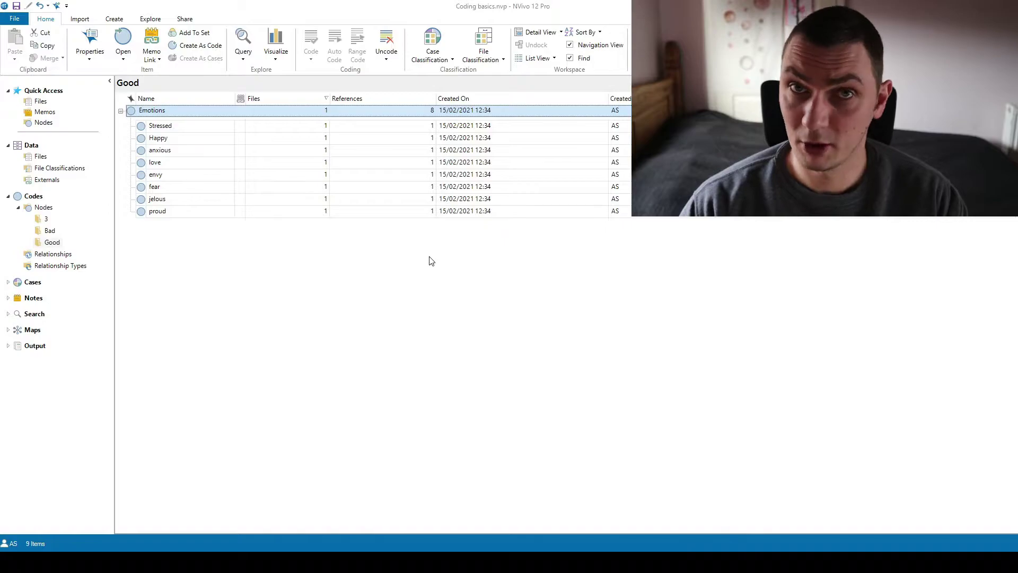
double_click(155, 111)
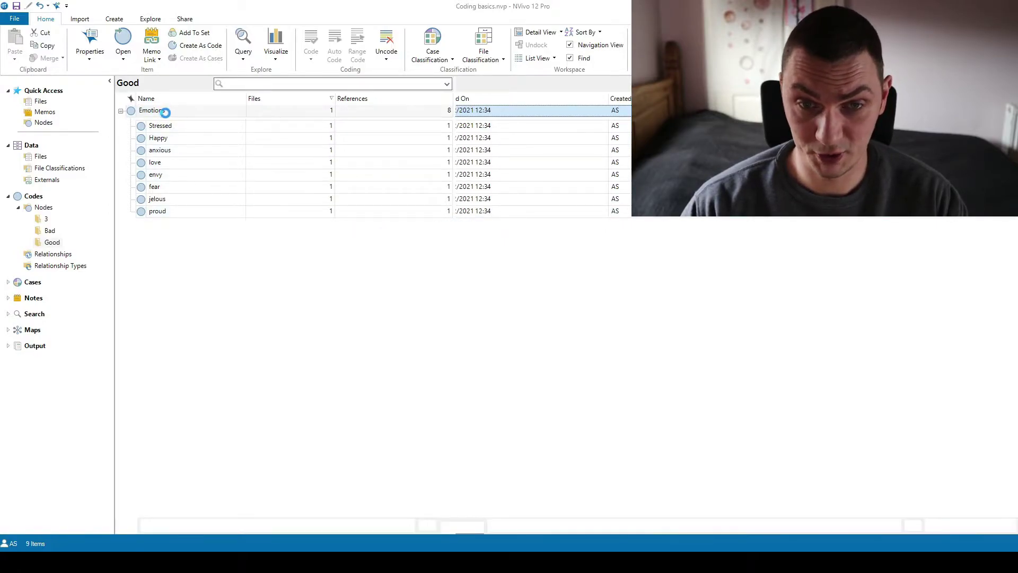
drag(470, 137, 605, 156)
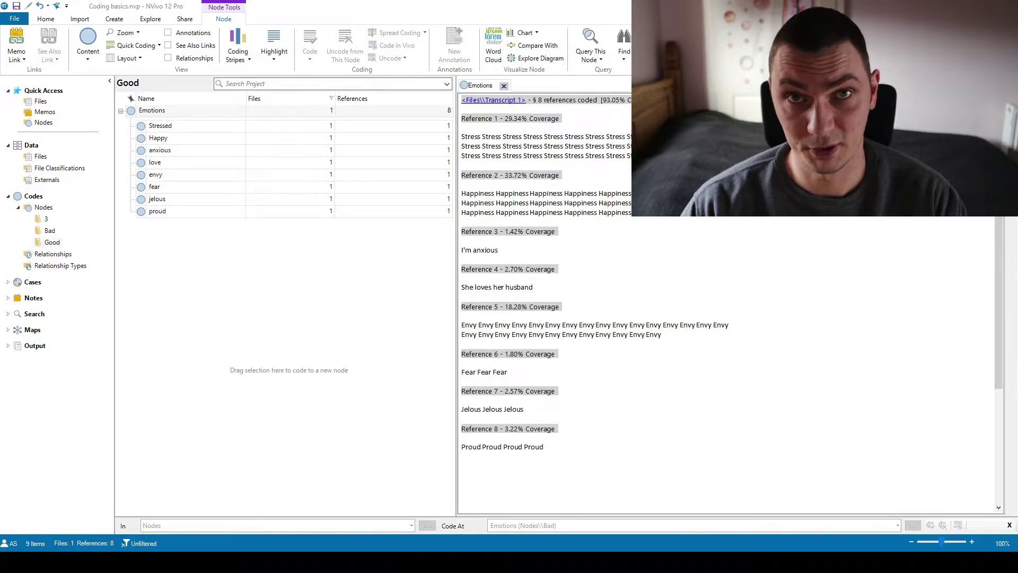
drag(497, 137, 668, 156)
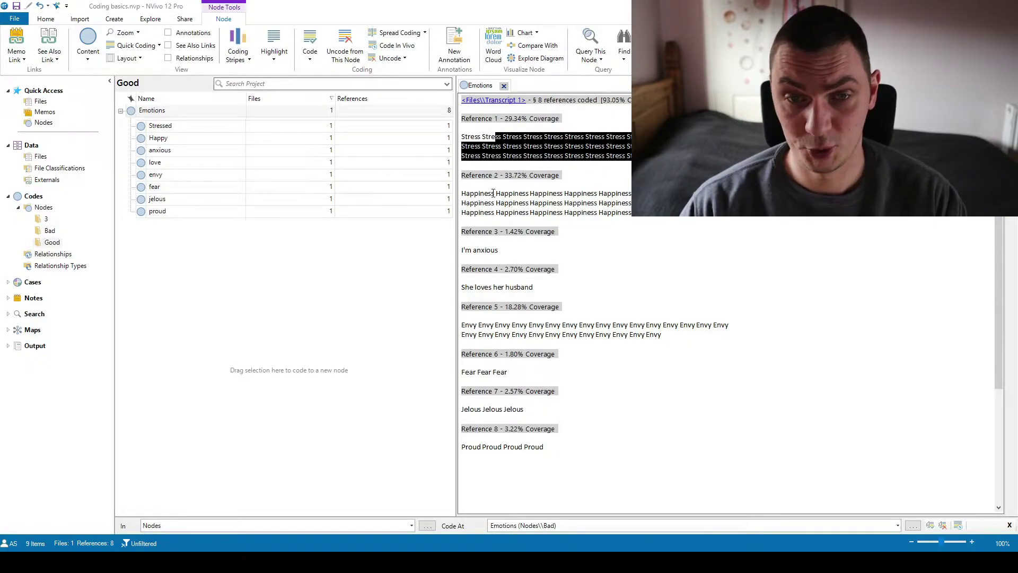
drag(493, 193, 499, 250)
drag(484, 287, 522, 287)
drag(486, 334, 581, 334)
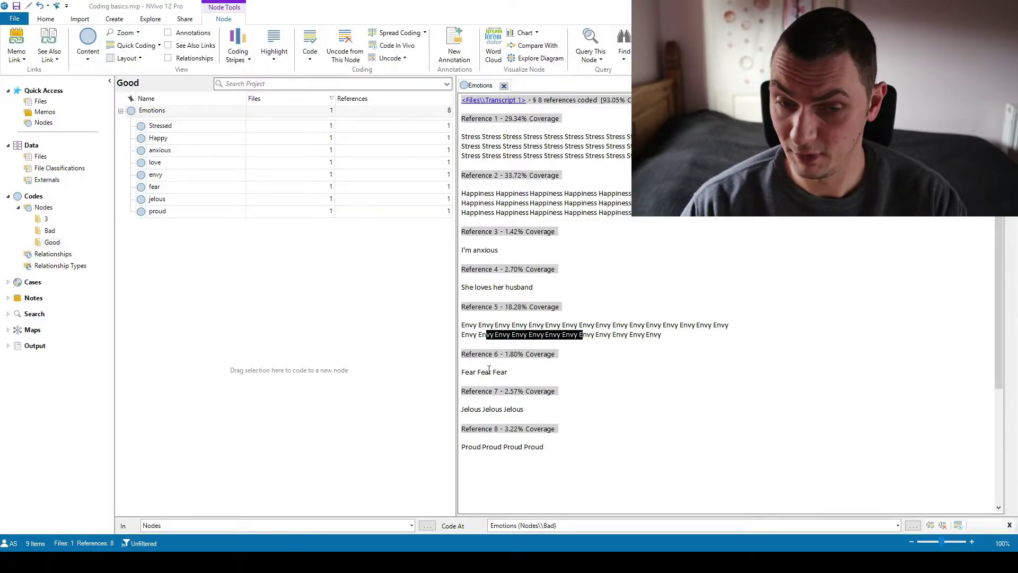
drag(491, 372, 484, 372)
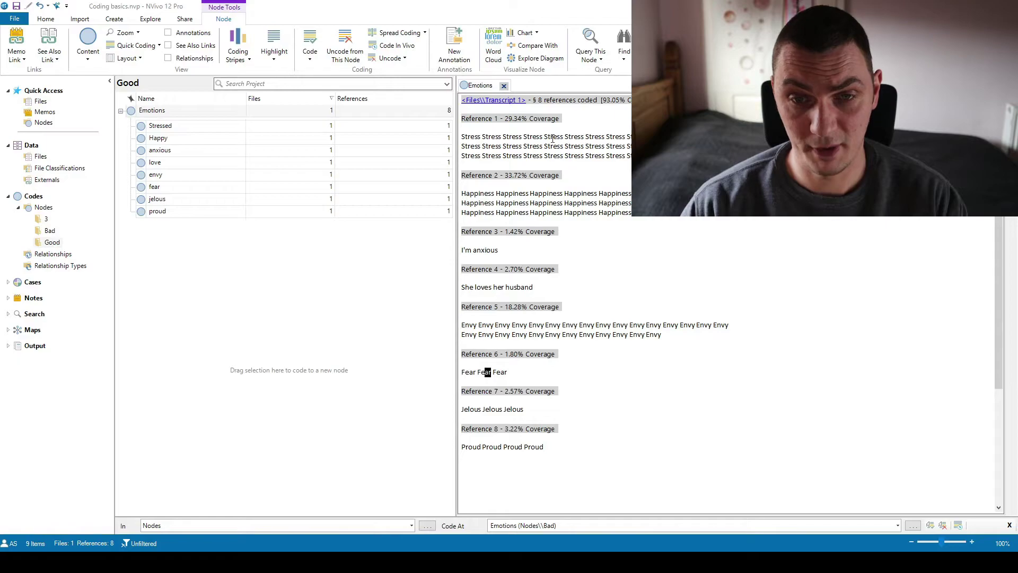
click(162, 113)
click(162, 113)
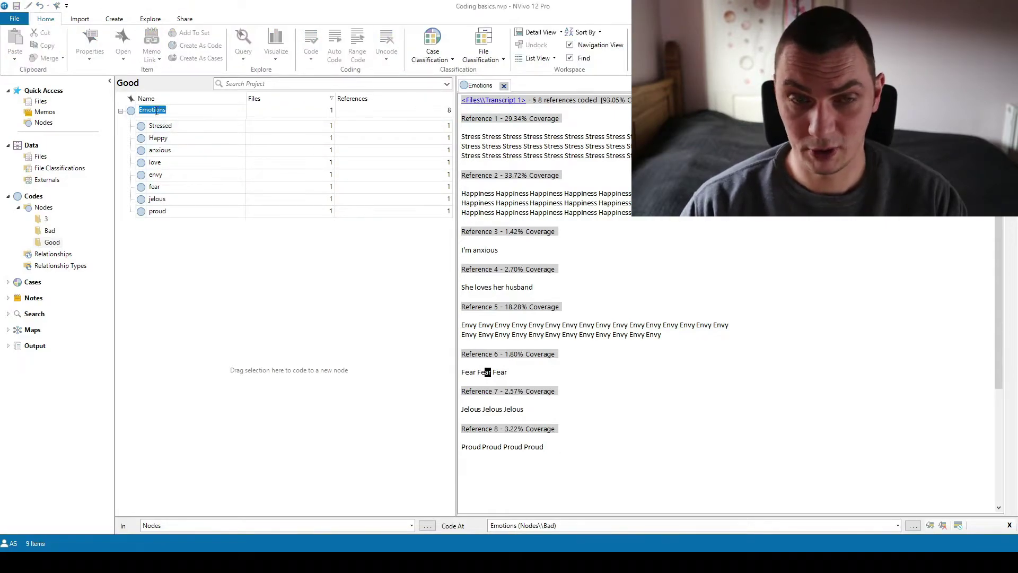
click(160, 127)
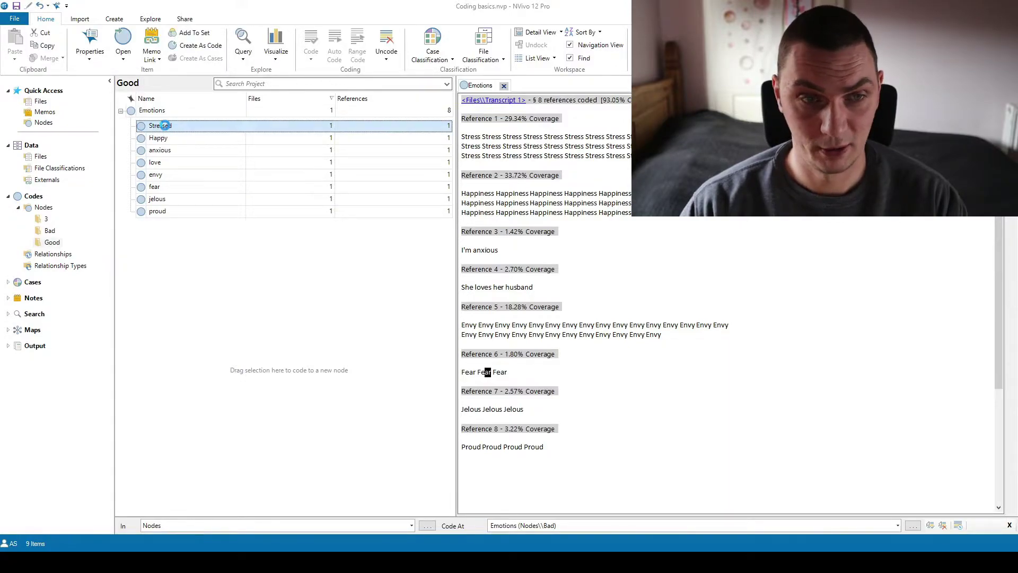
double_click(166, 129)
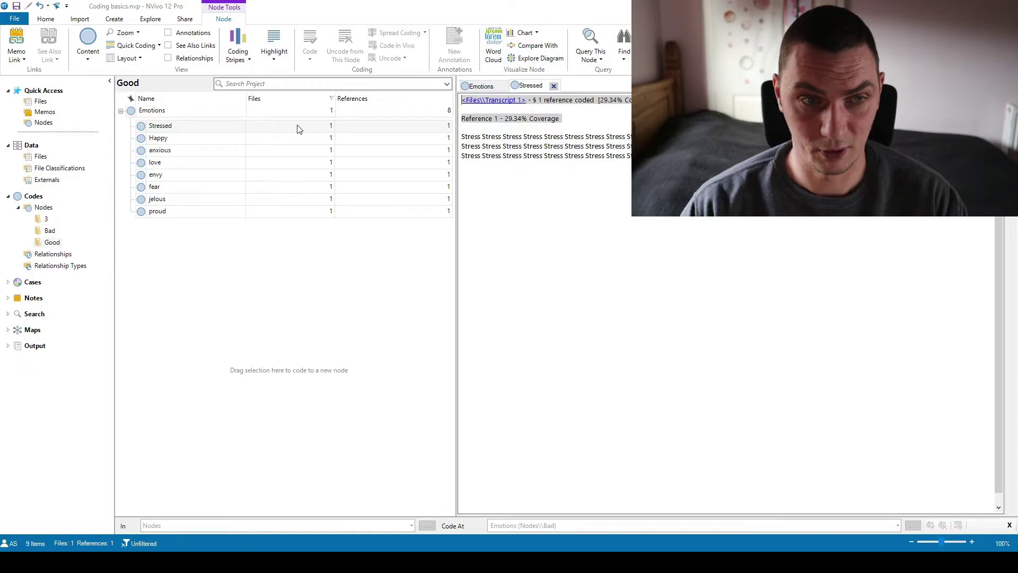
triple_click(507, 137)
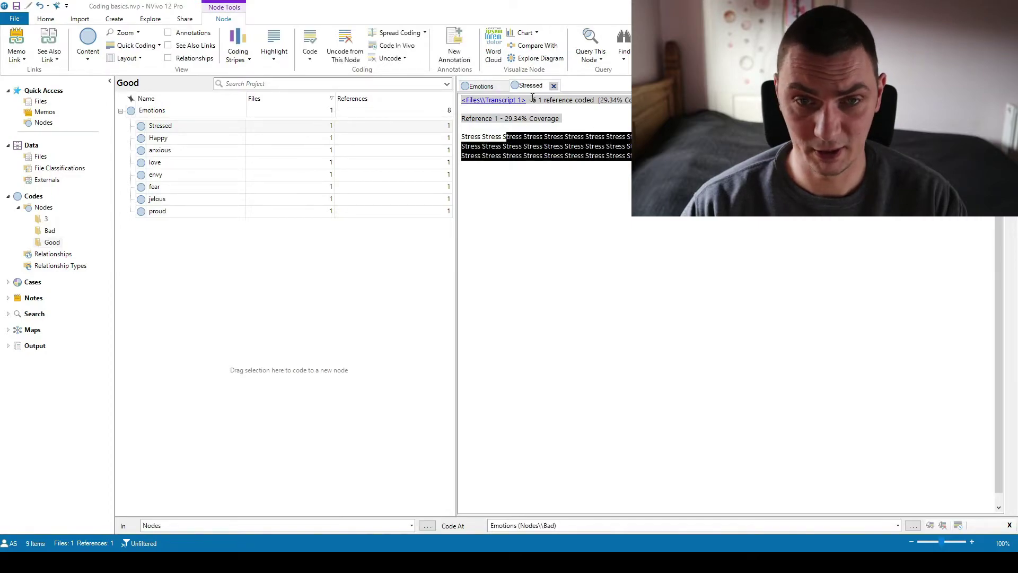
click(480, 85)
drag(474, 137, 552, 152)
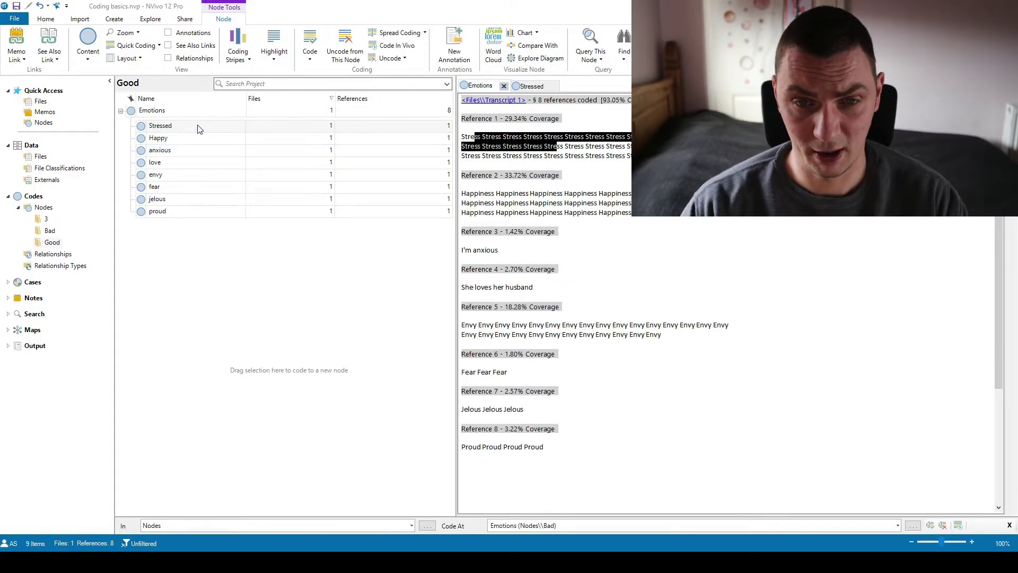
click(555, 85)
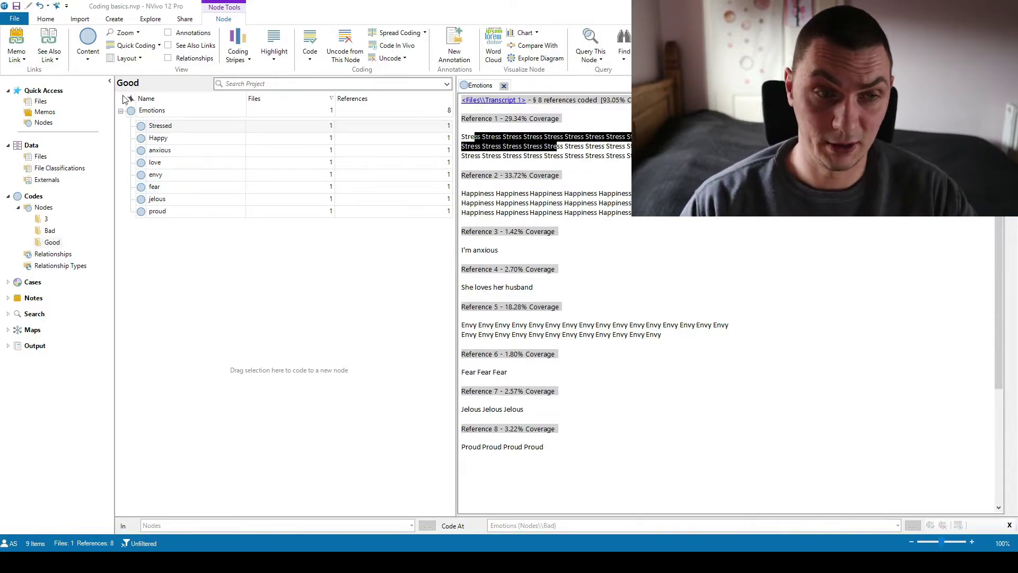
click(159, 112)
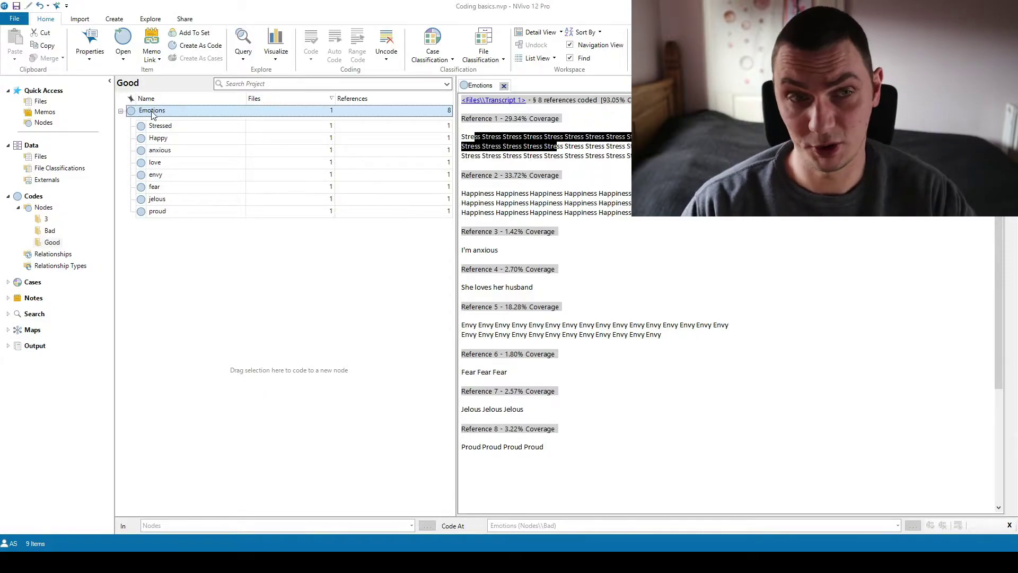
click(152, 127)
click(161, 141)
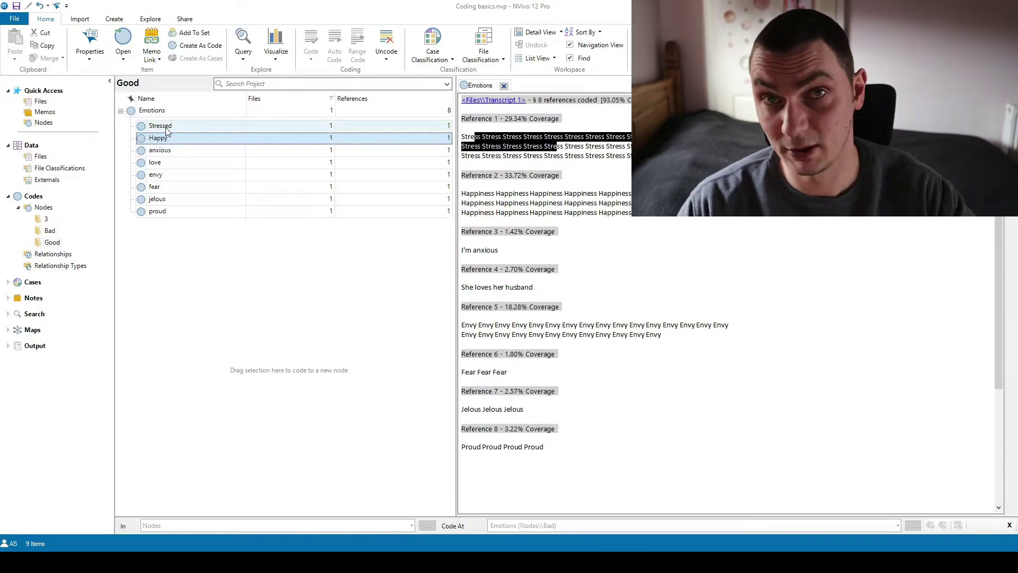
click(172, 152)
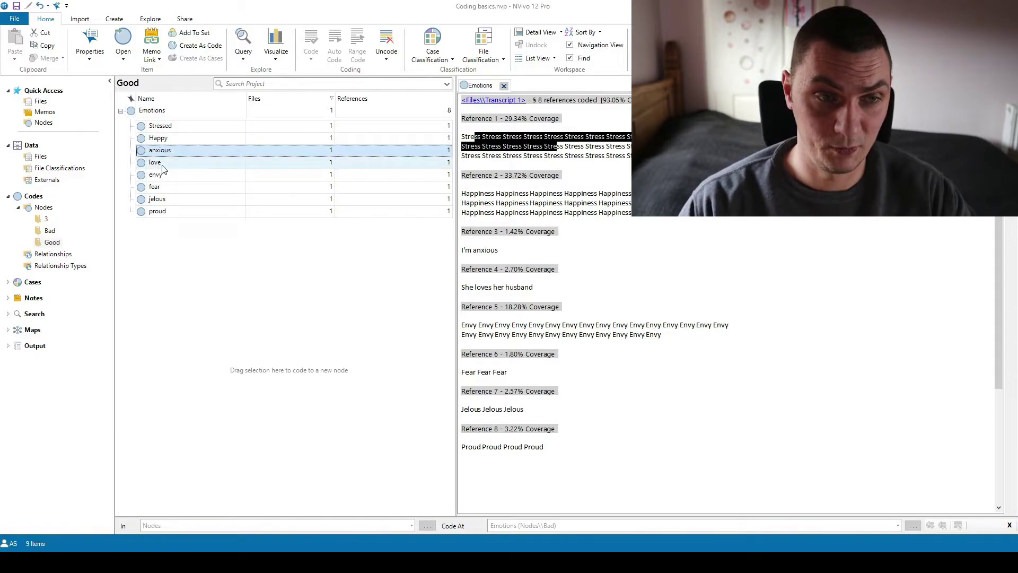
click(167, 128)
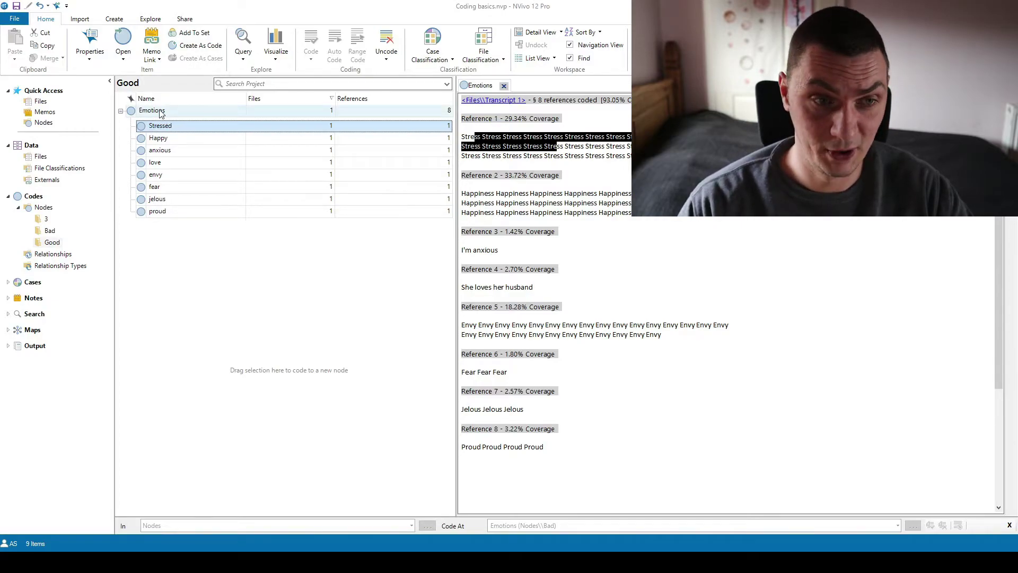
right_click(160, 112)
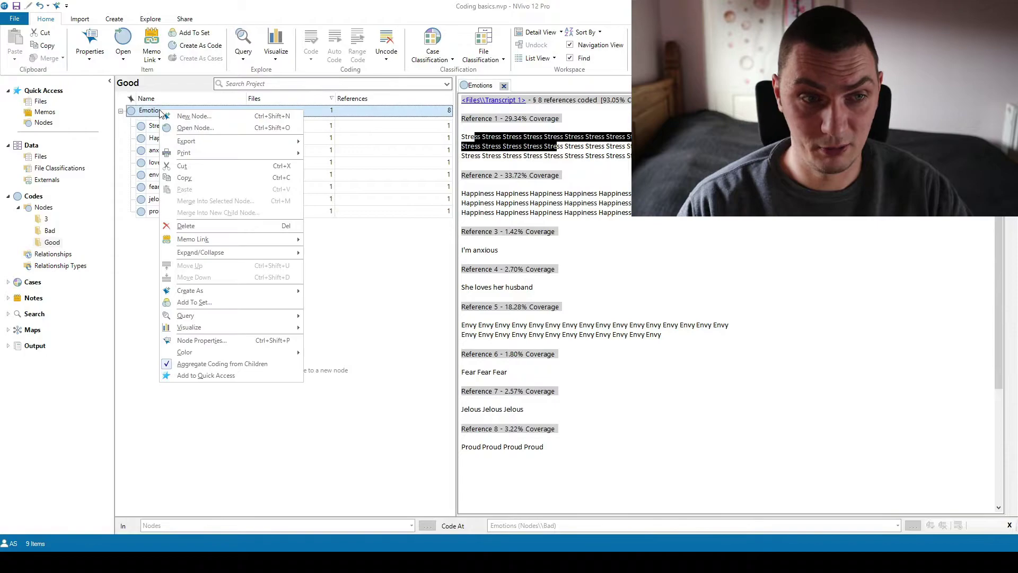
click(152, 113)
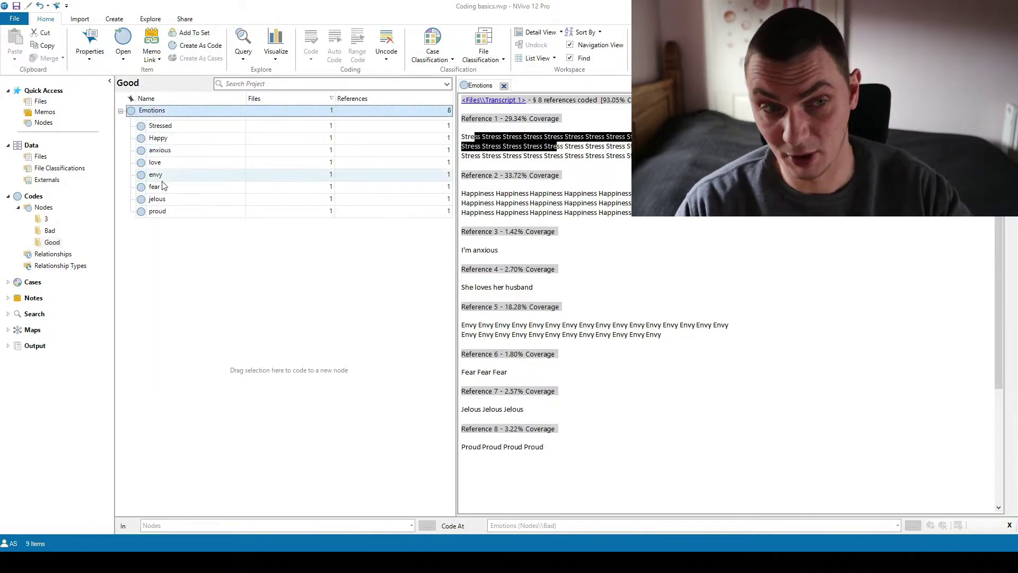
right_click(162, 113)
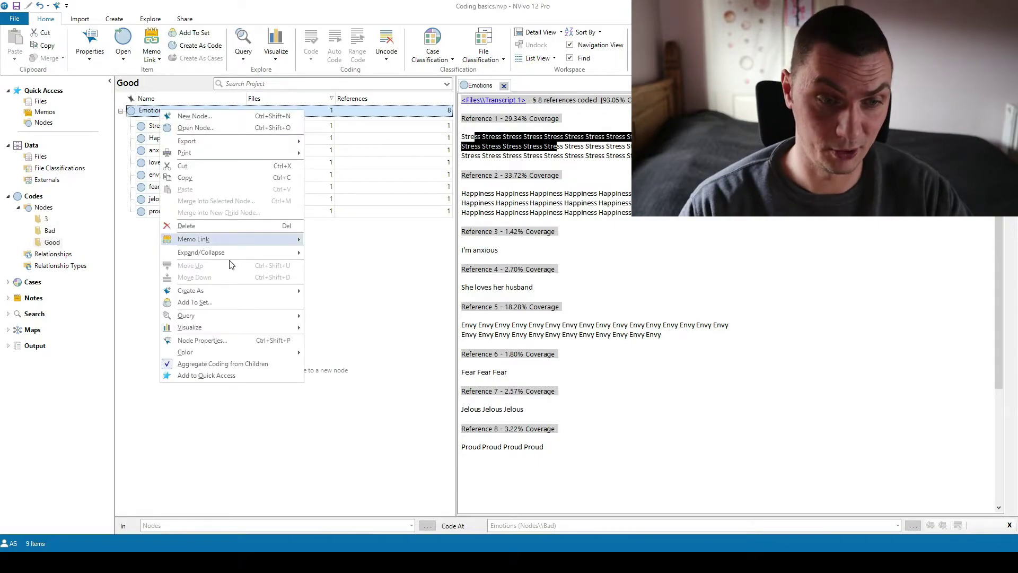
click(217, 363)
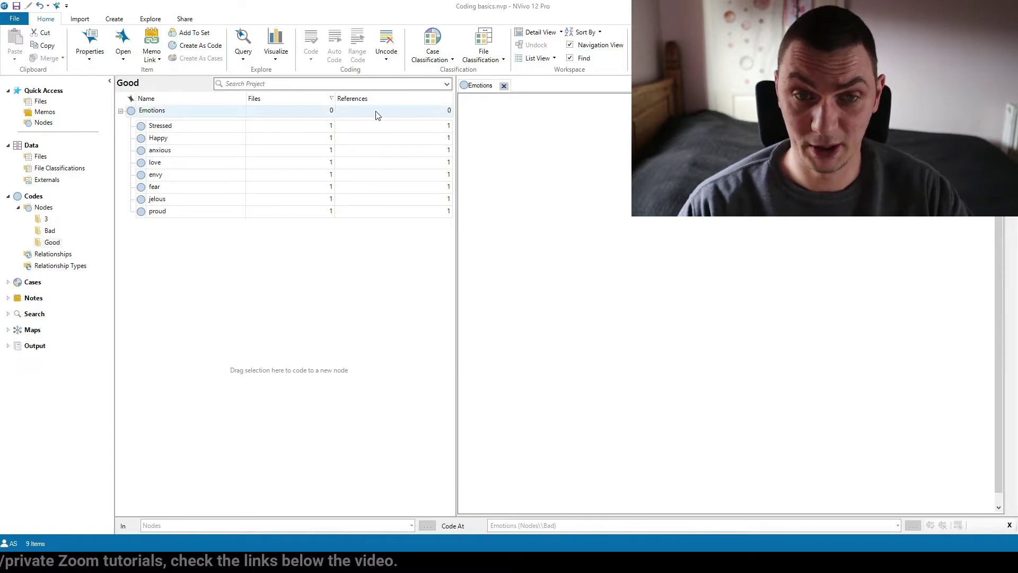
right_click(165, 111)
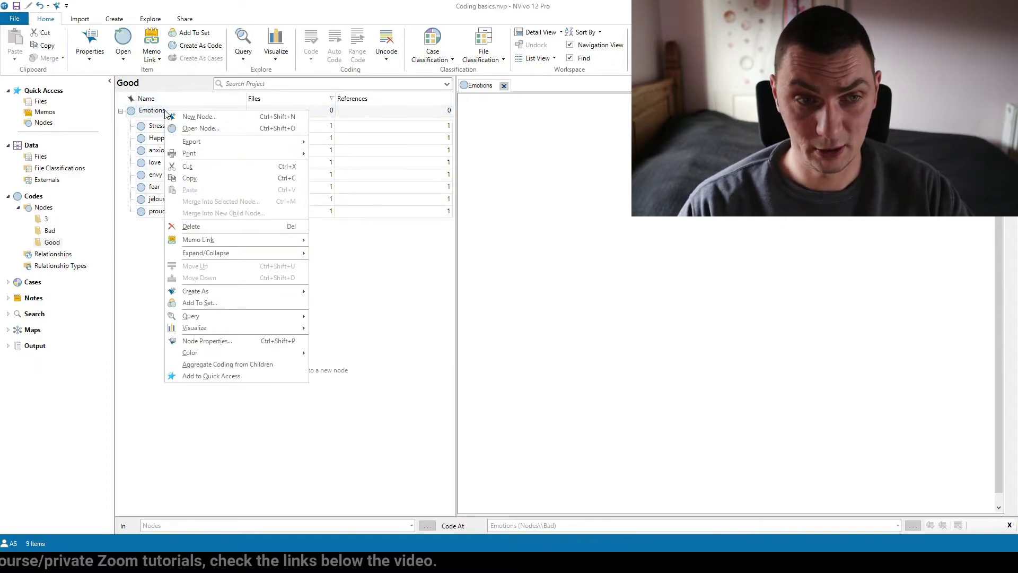
click(224, 365)
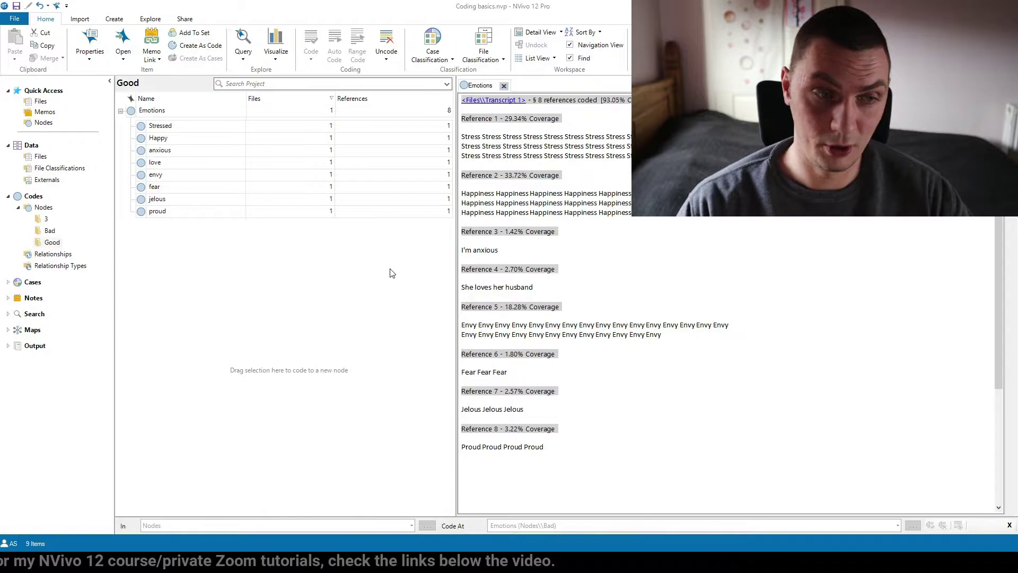
click(49, 231)
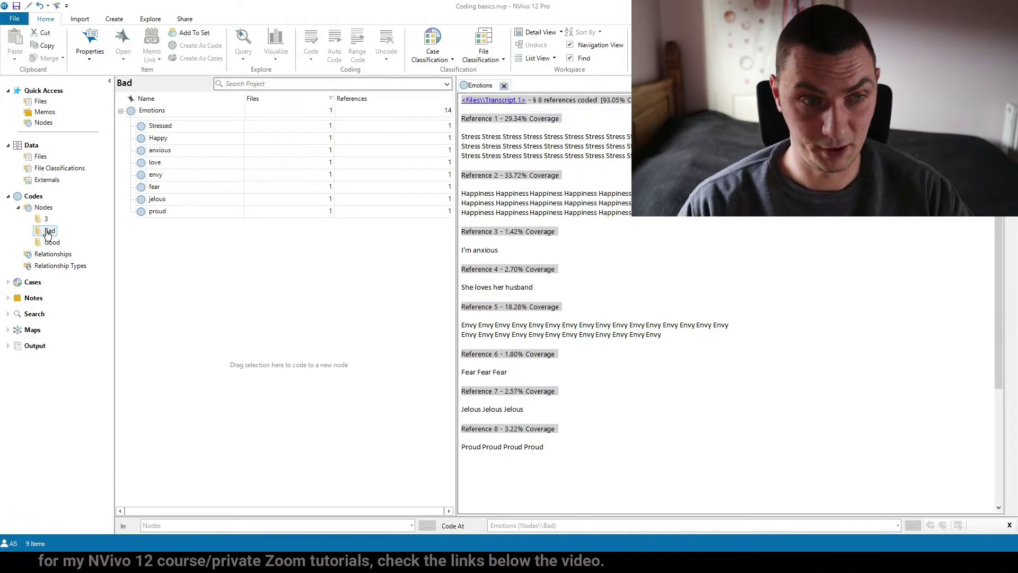
click(149, 113)
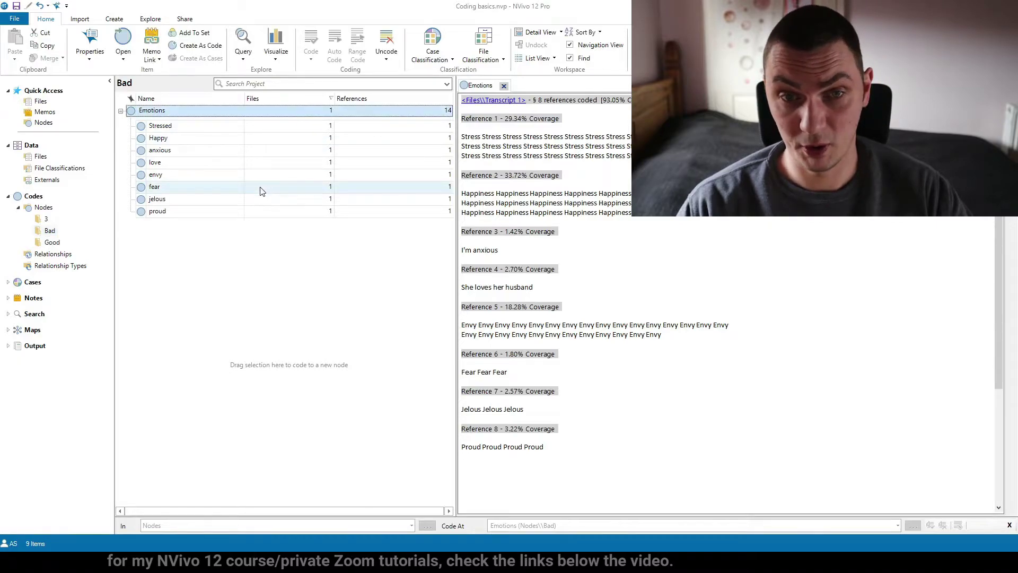
click(503, 85)
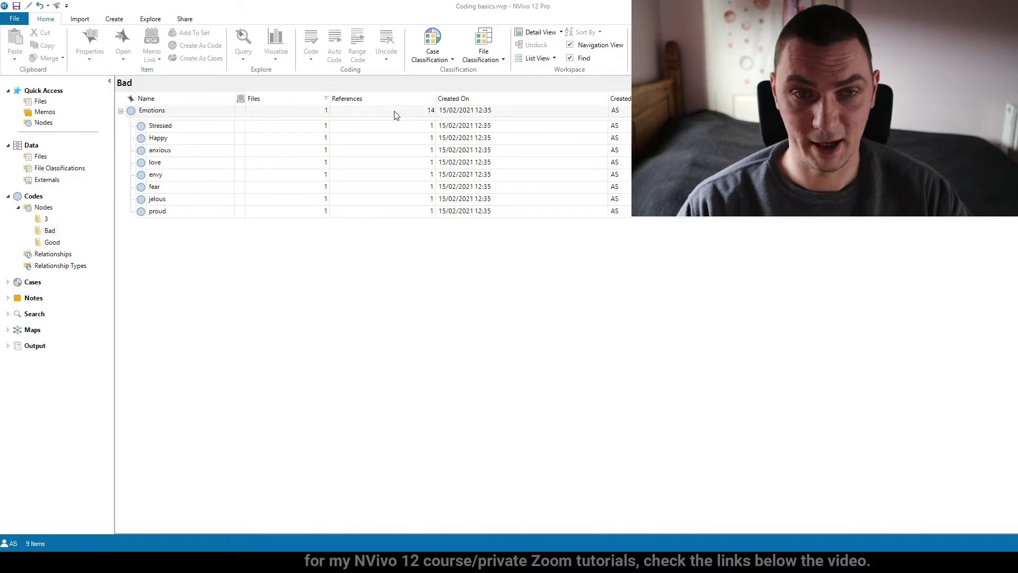
click(428, 114)
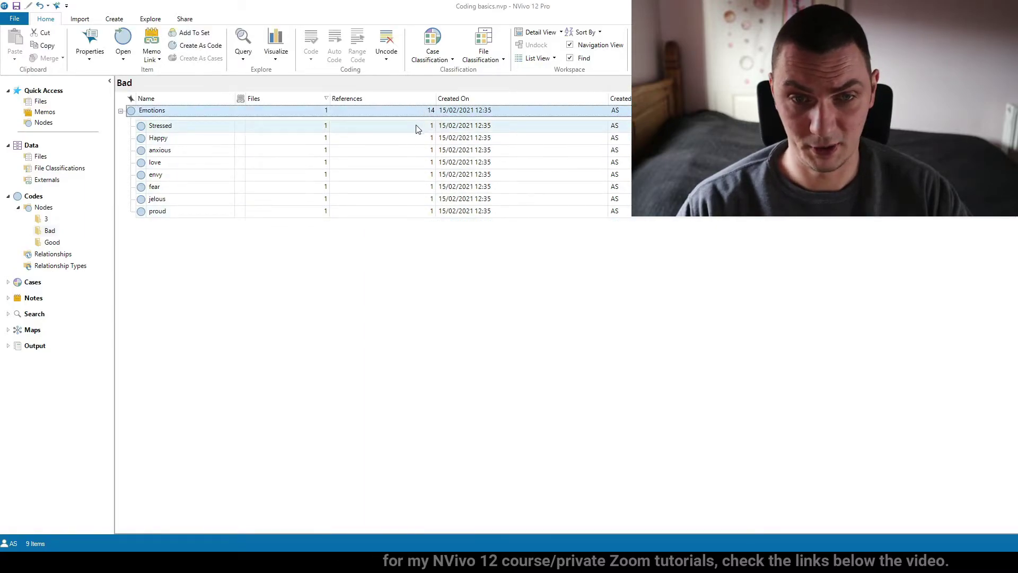
click(417, 127)
click(420, 138)
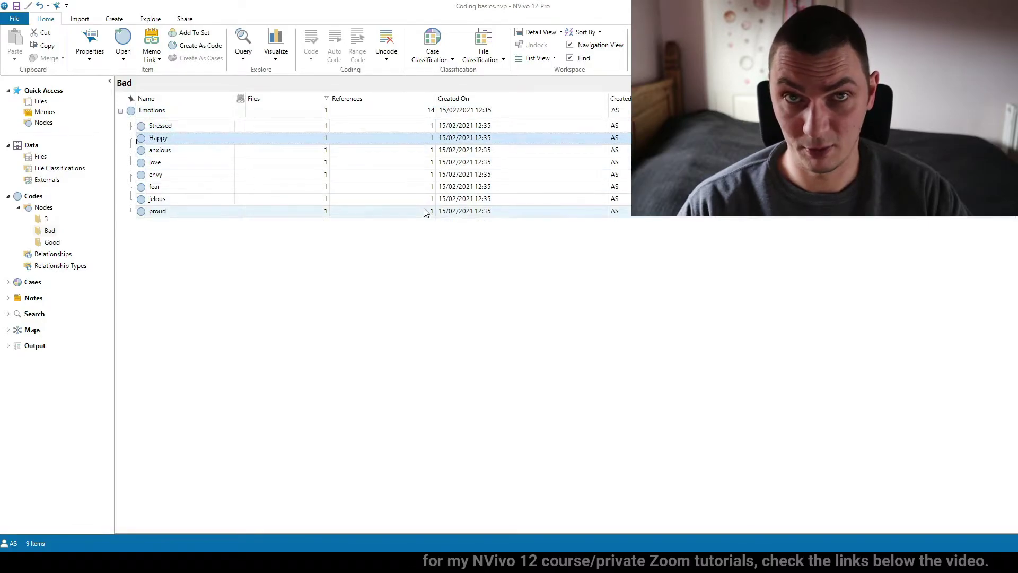
click(421, 112)
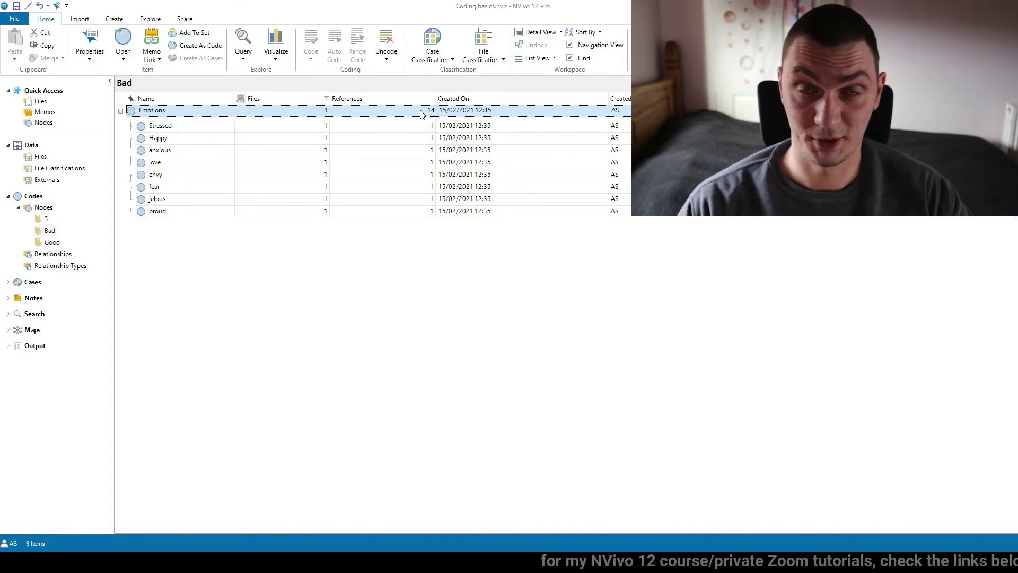
click(497, 393)
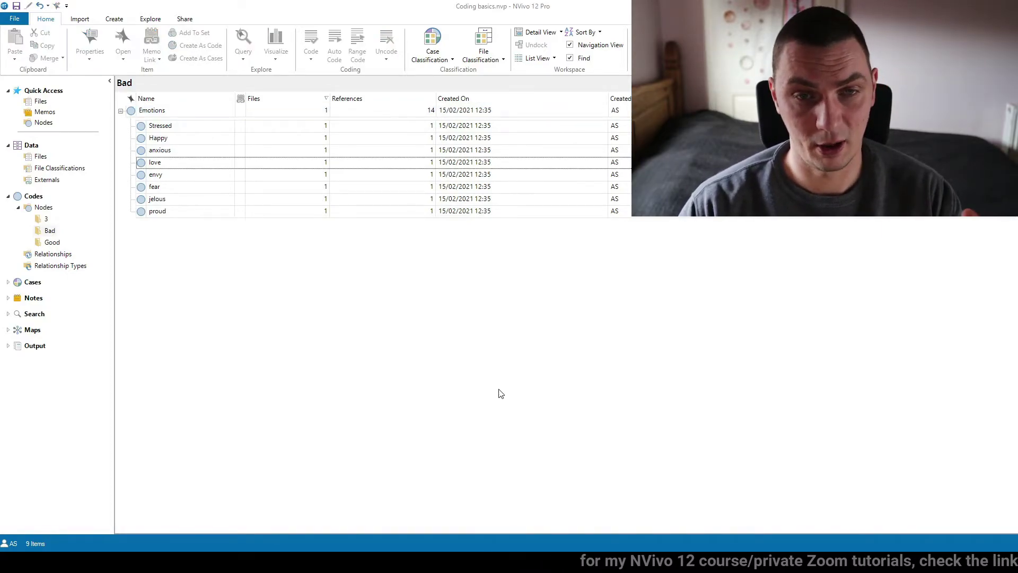
click(169, 112)
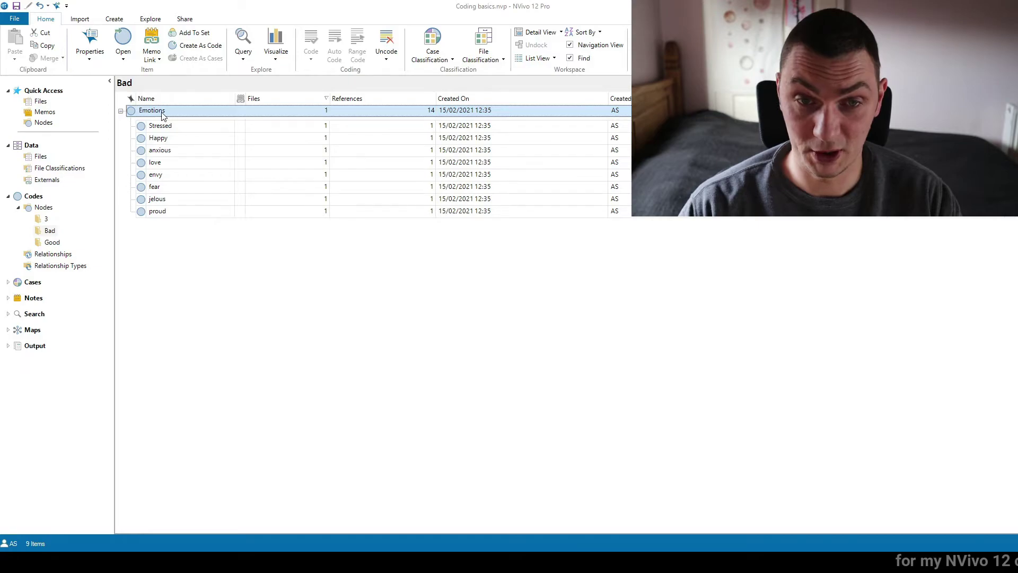
click(159, 126)
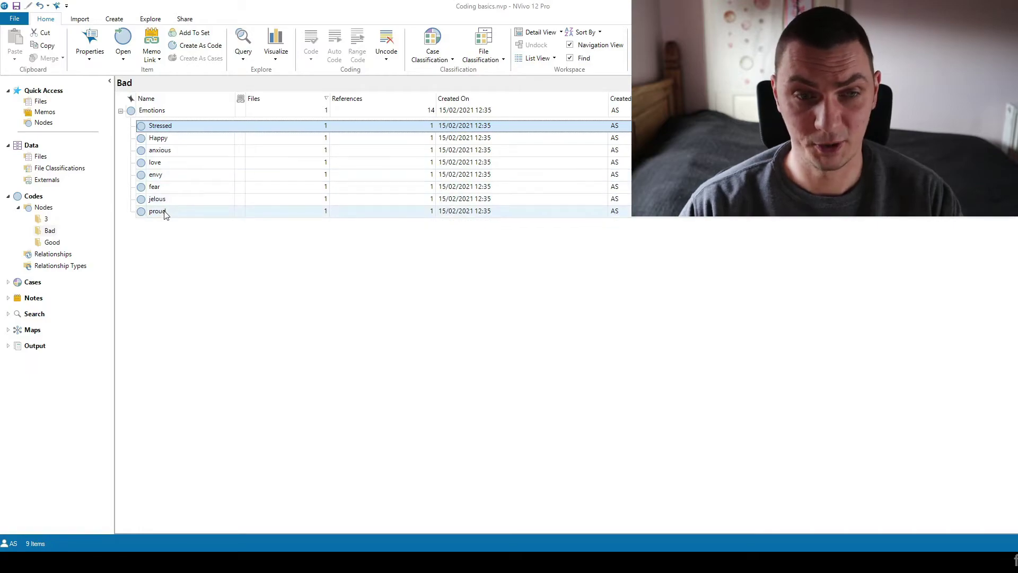
click(159, 138)
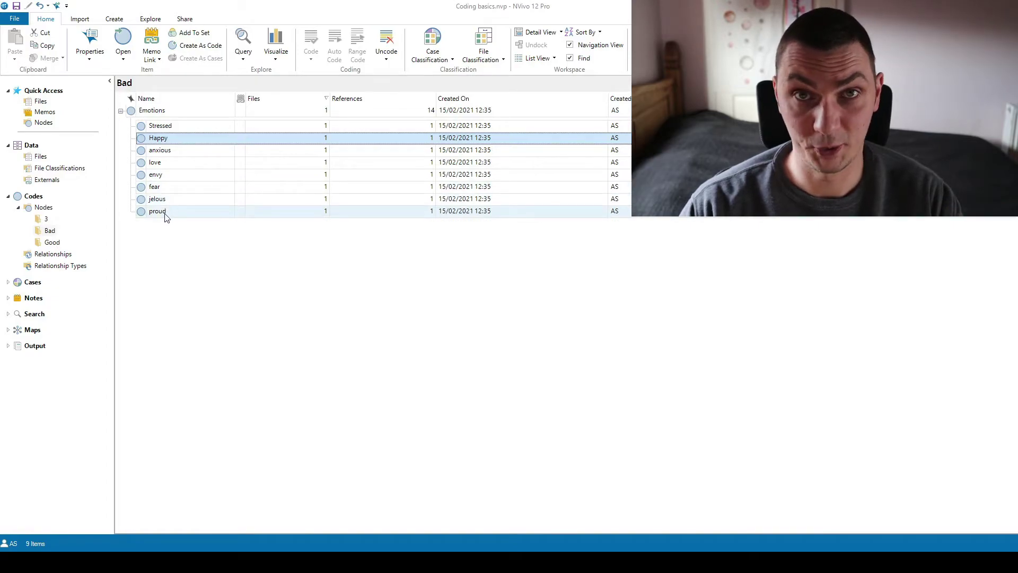
click(174, 151)
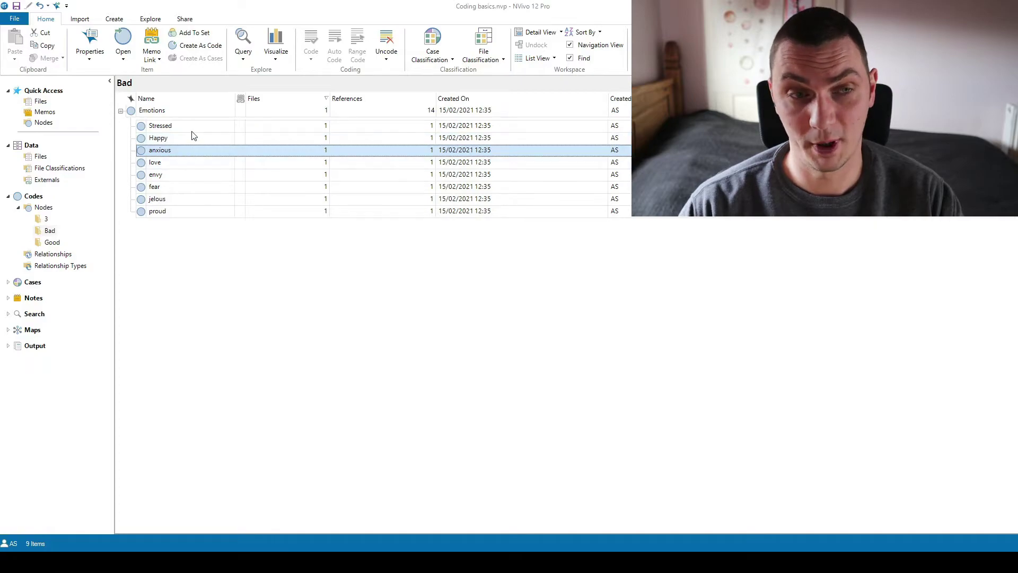
click(152, 113)
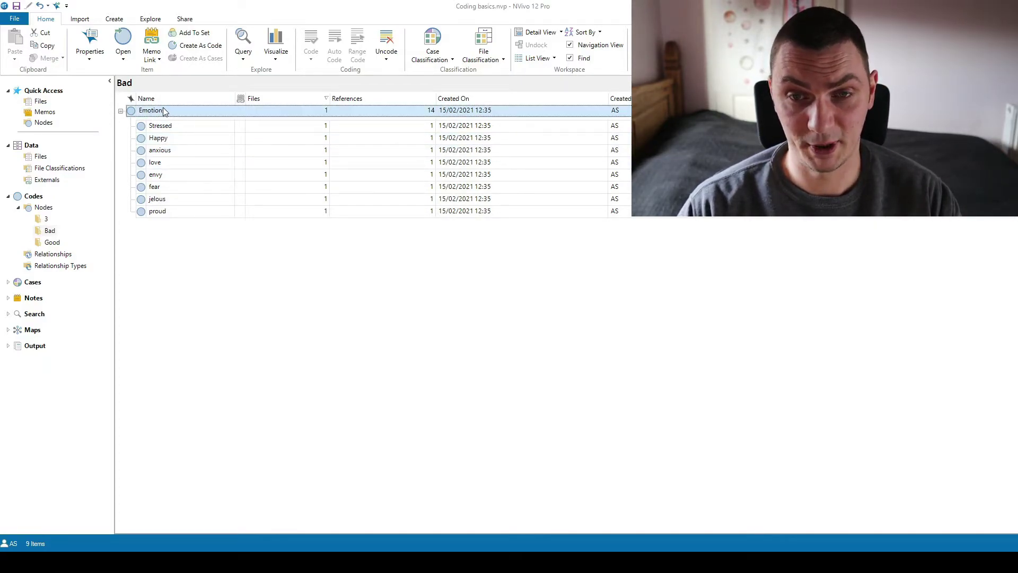
click(166, 212)
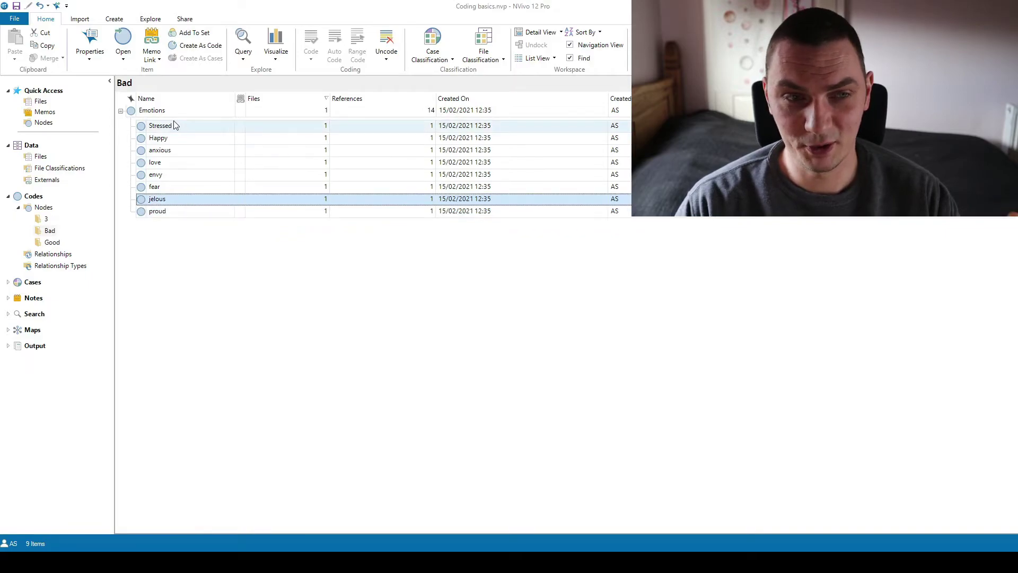
click(163, 111)
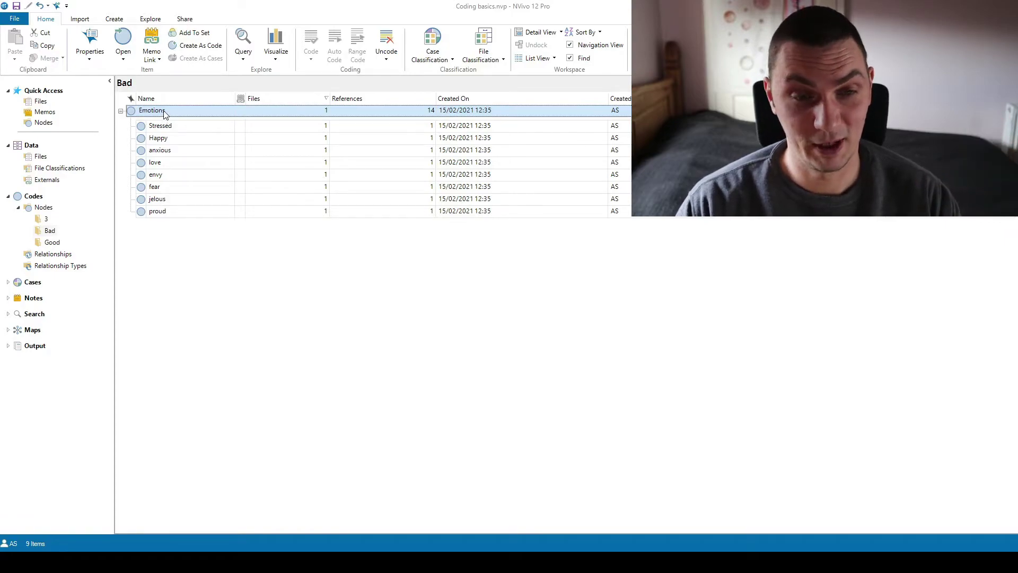
click(187, 128)
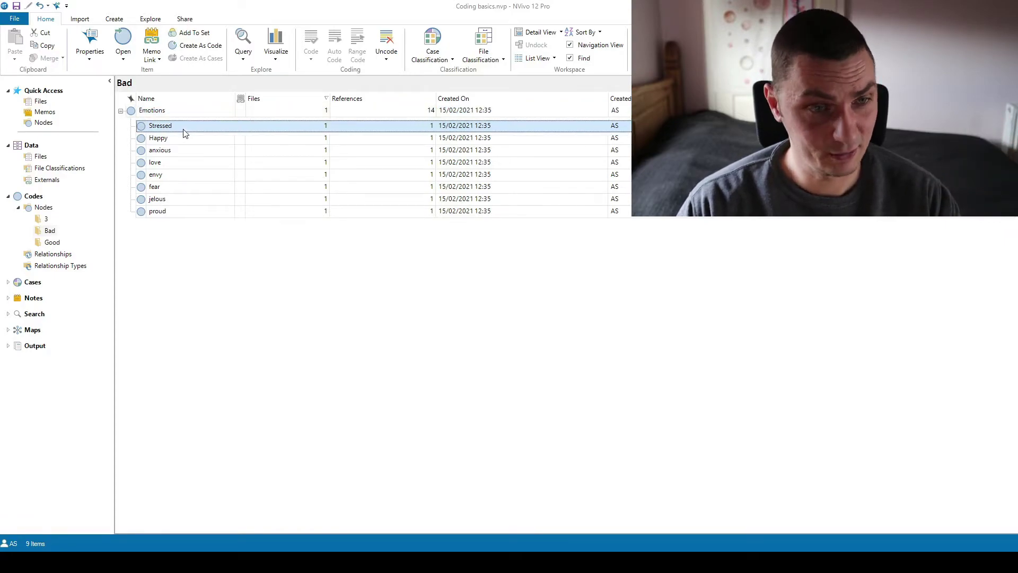
click(170, 212)
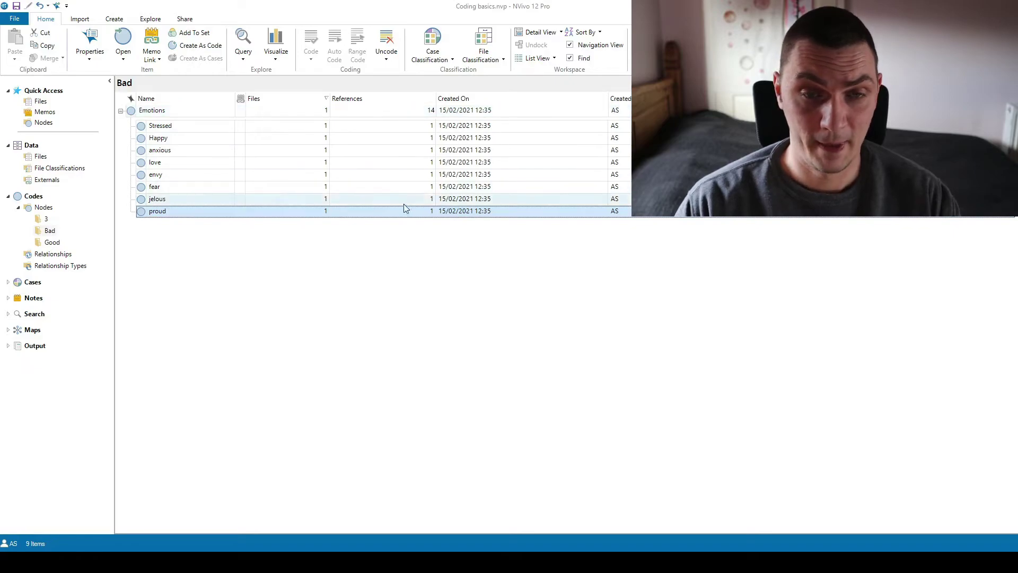
click(422, 111)
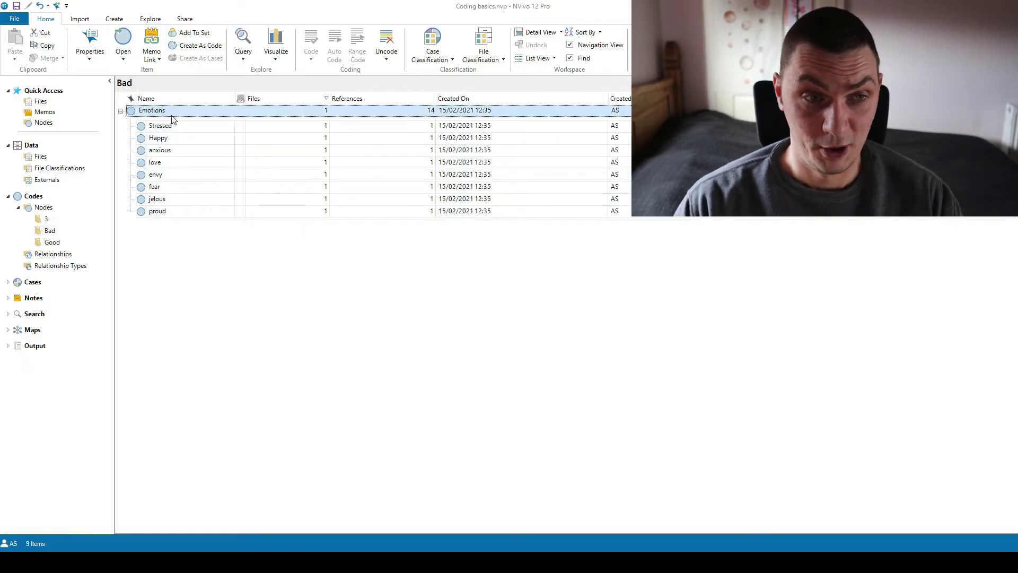
Open the Bad folder's Emotions code to view its 14 references from Transcript 1
double_click(152, 110)
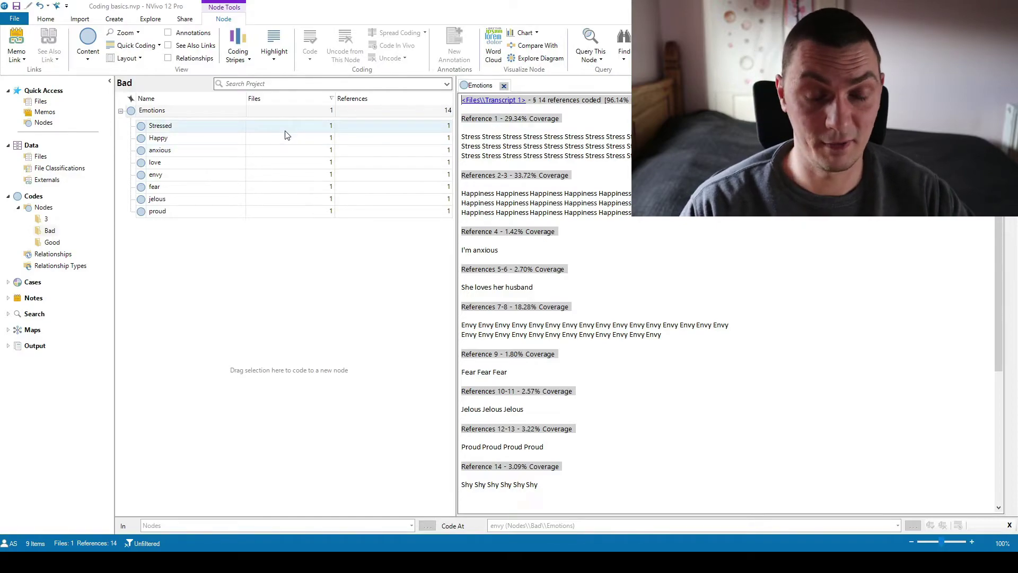
Turn off Aggregate Coding from Children for Emotions, dropping it to 6 references
right_click(163, 114)
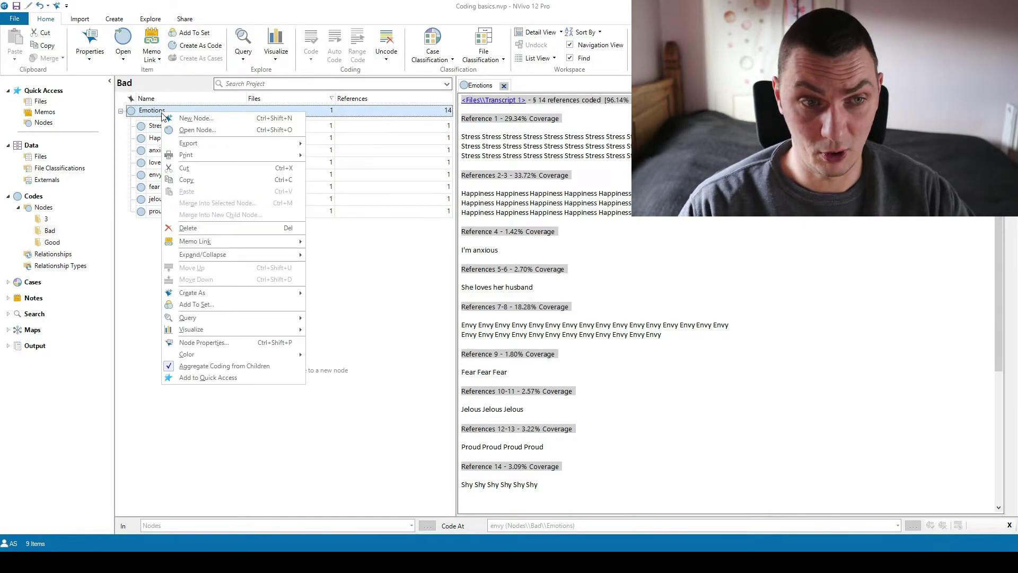
click(201, 367)
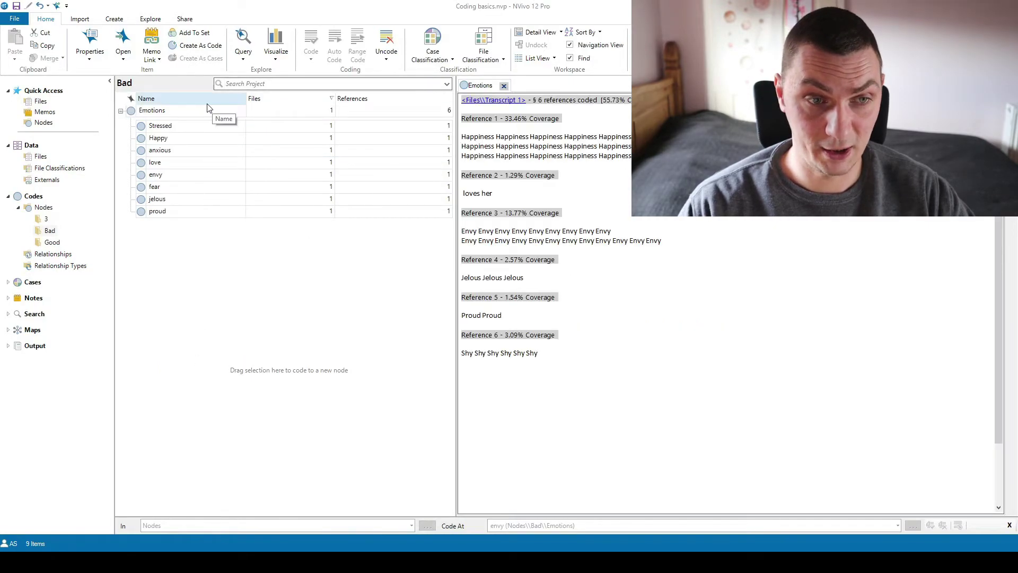
click(170, 110)
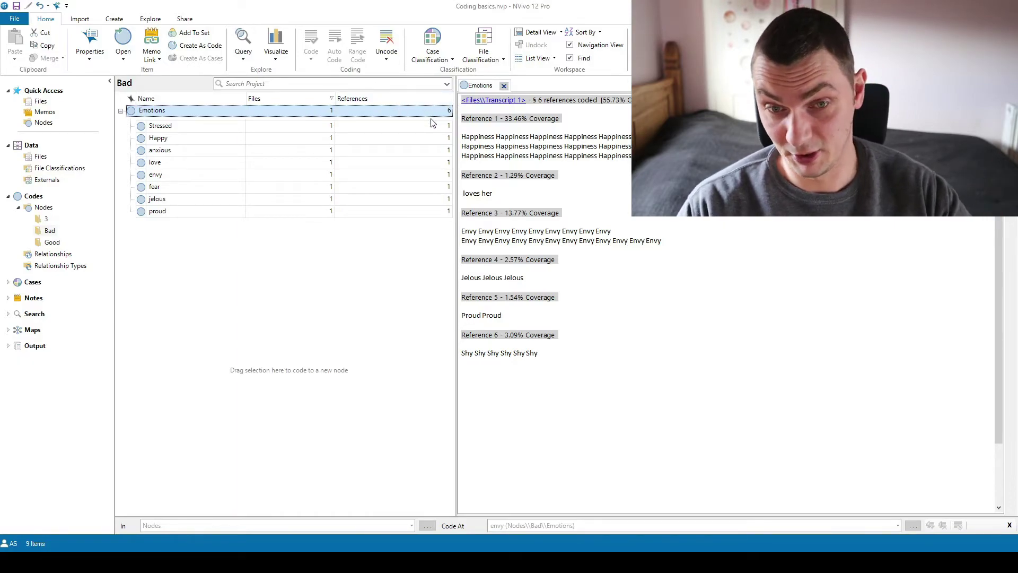
Select the stray references from Happiness through Proud Proud in the Emotions detail view
click(157, 126)
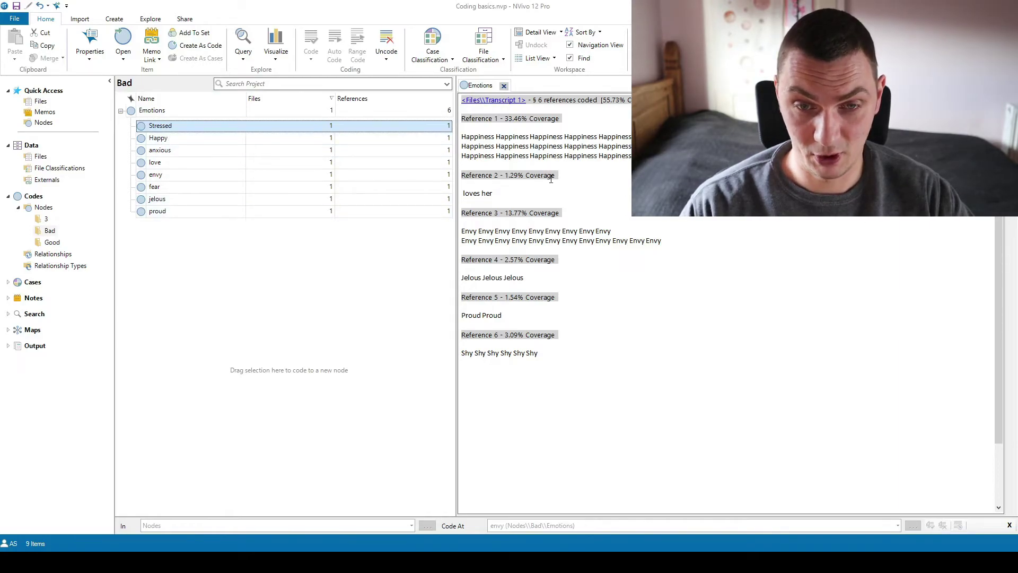
drag(466, 138, 631, 156)
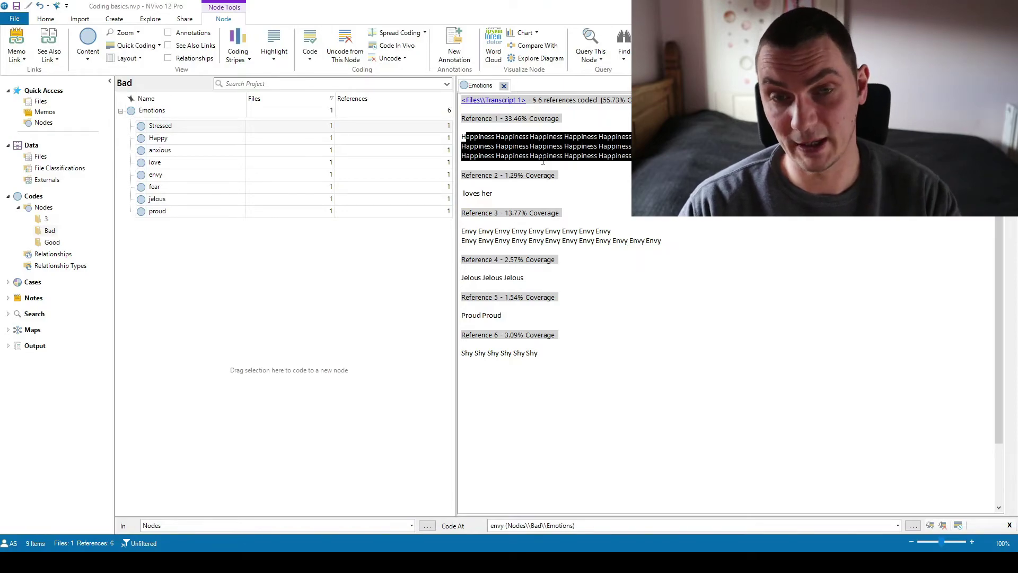
drag(519, 190, 461, 137)
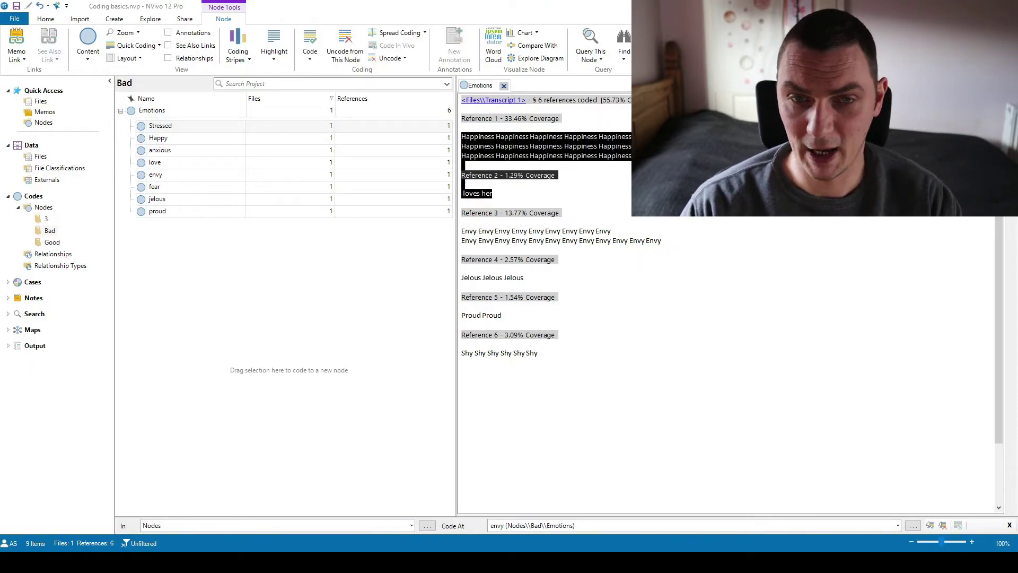
drag(566, 231, 577, 231)
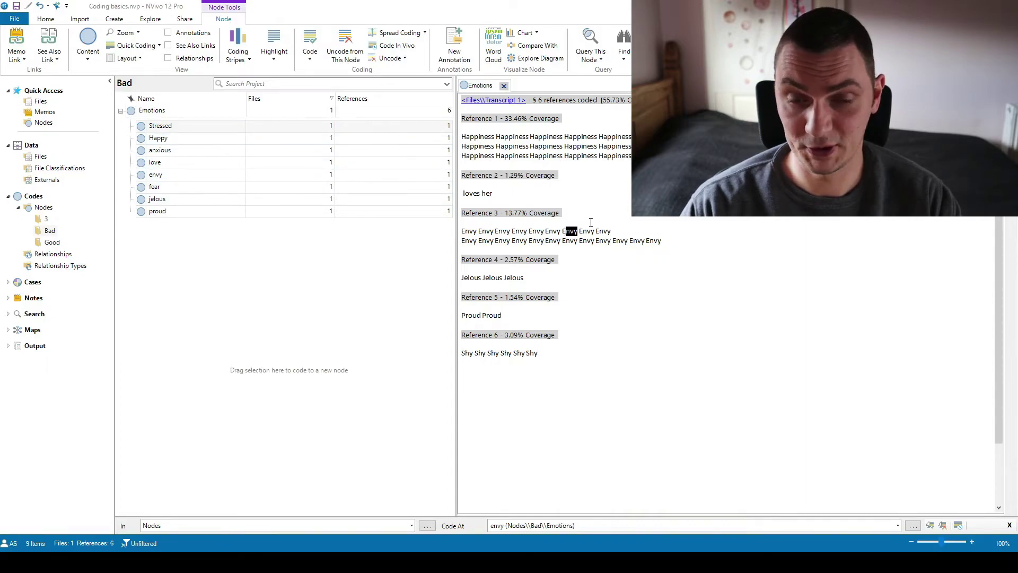
click(502, 277)
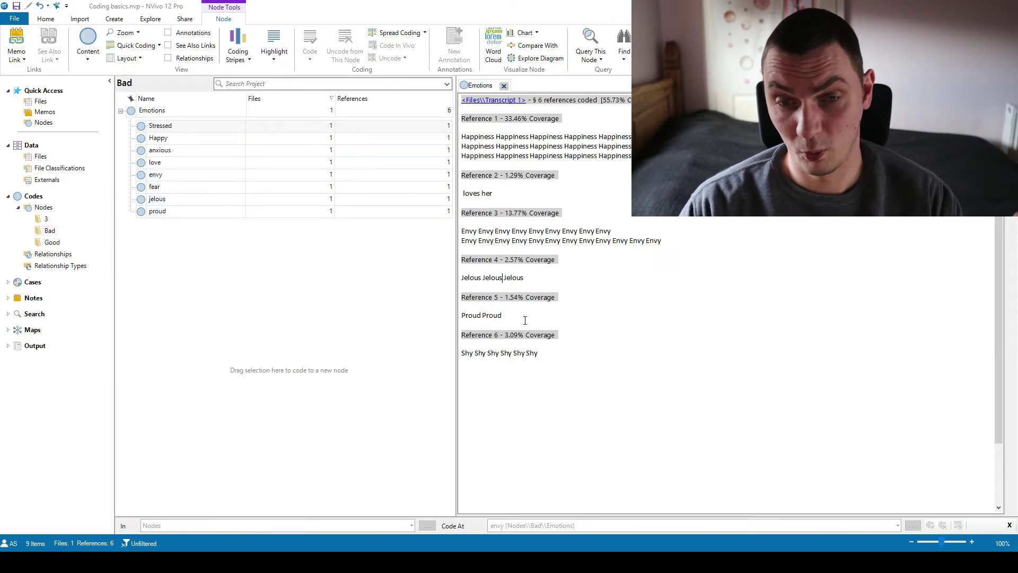
drag(502, 315, 466, 139)
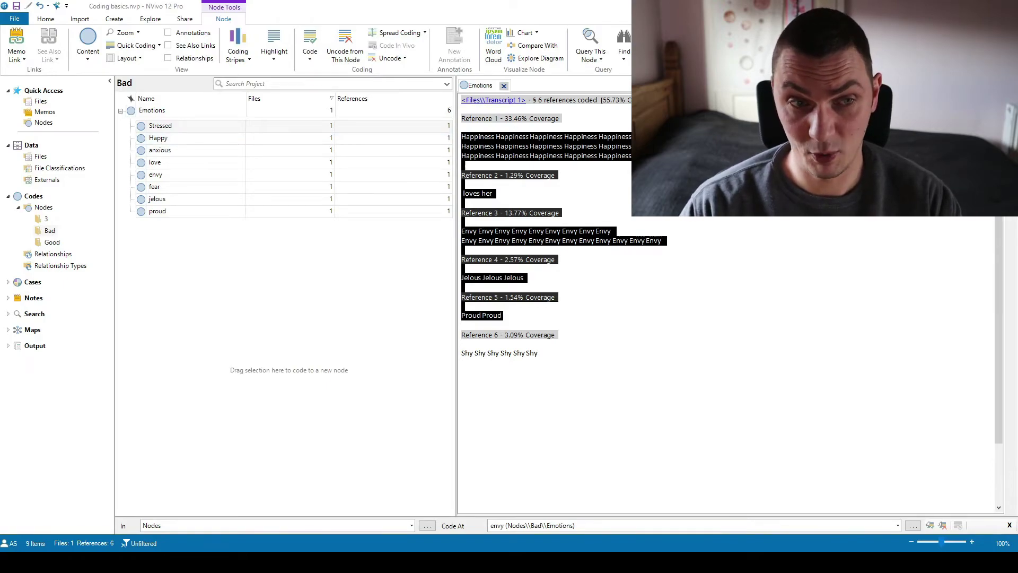
Uncode the selected references from Emotions (Nodes\Bad), leaving only the Shy text
click(567, 522)
text(emotio)
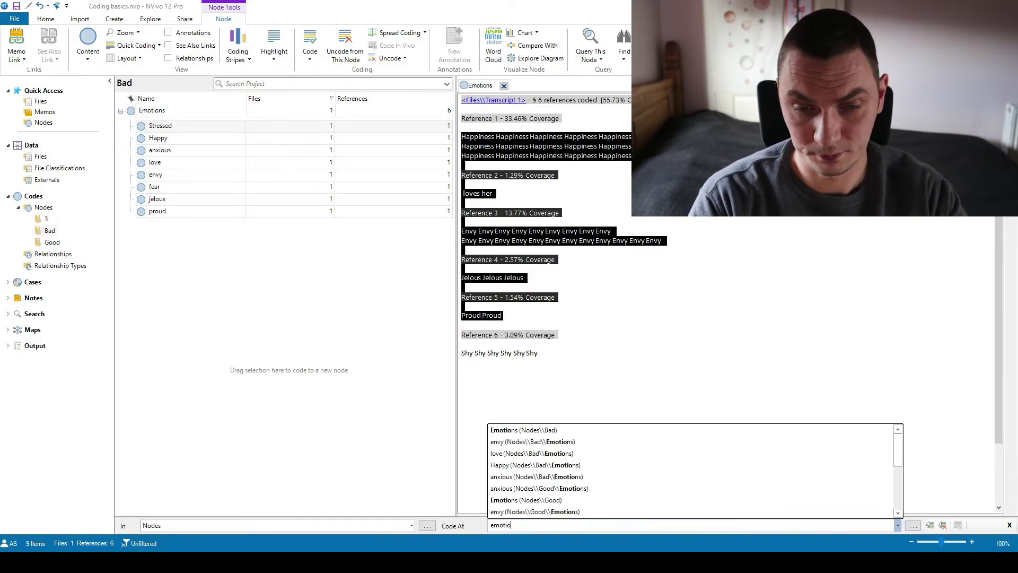
text(ns)
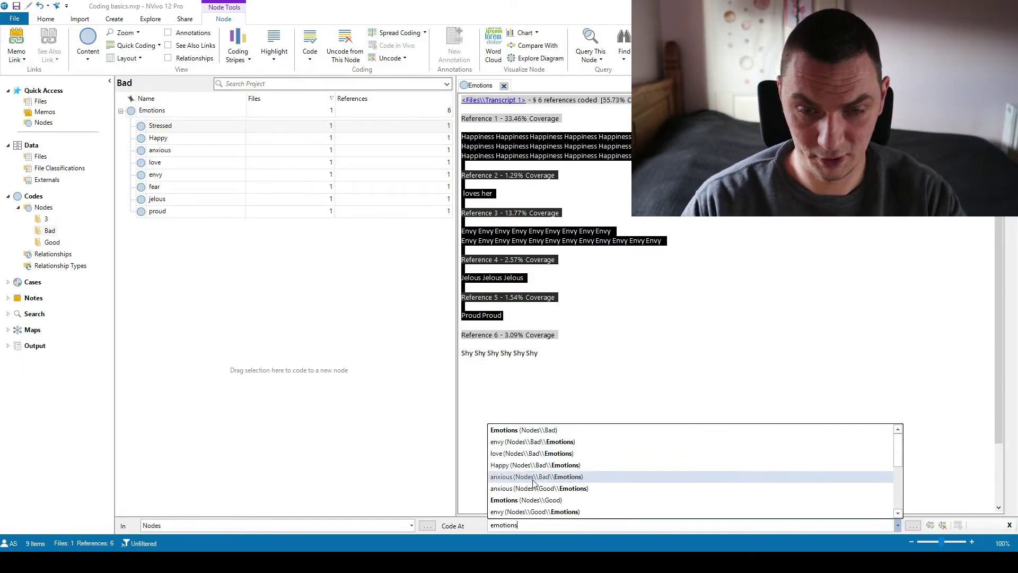
click(542, 431)
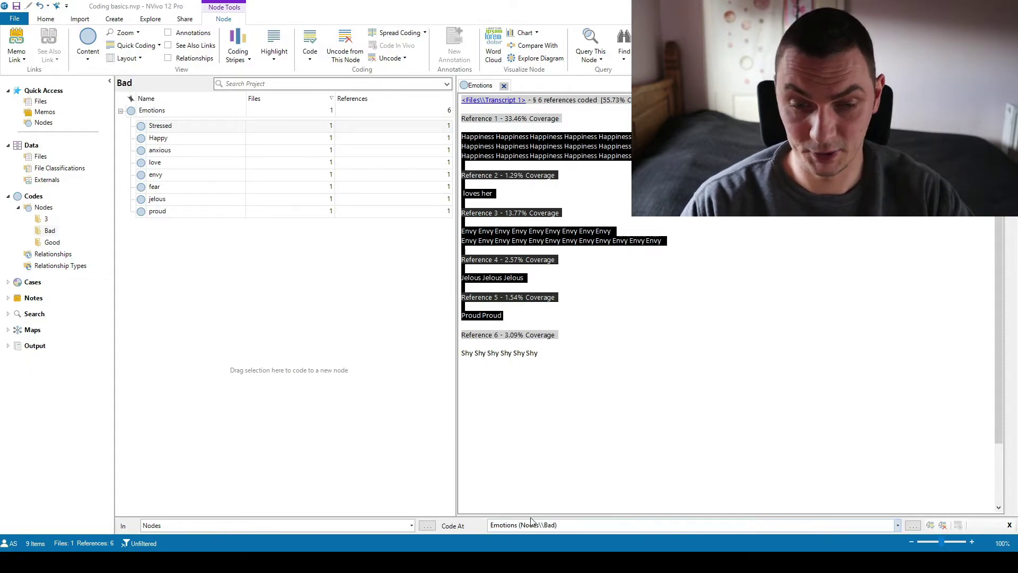
click(943, 523)
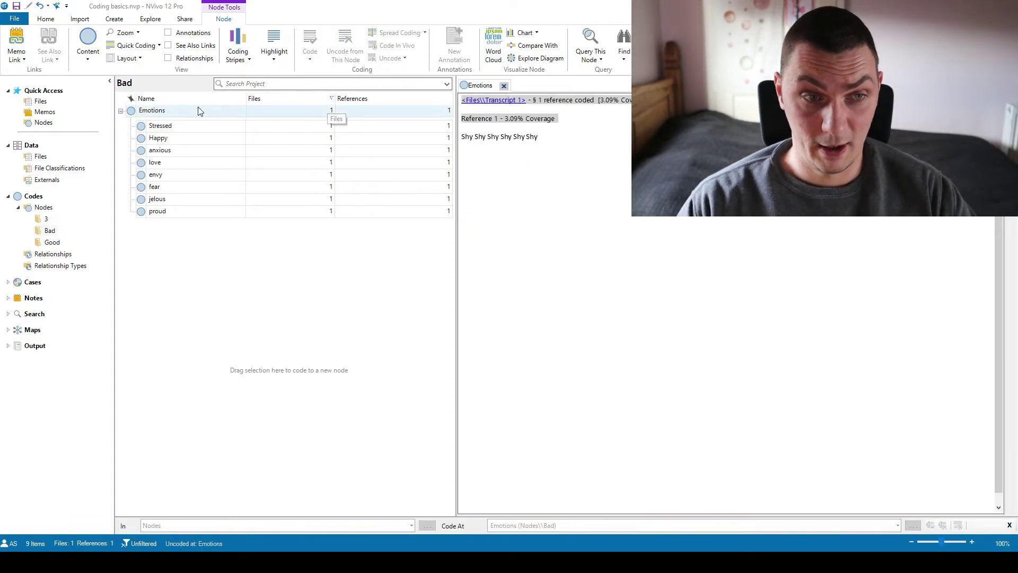
Create a new child code named Shy under the Bad folder's Emotions code
click(329, 110)
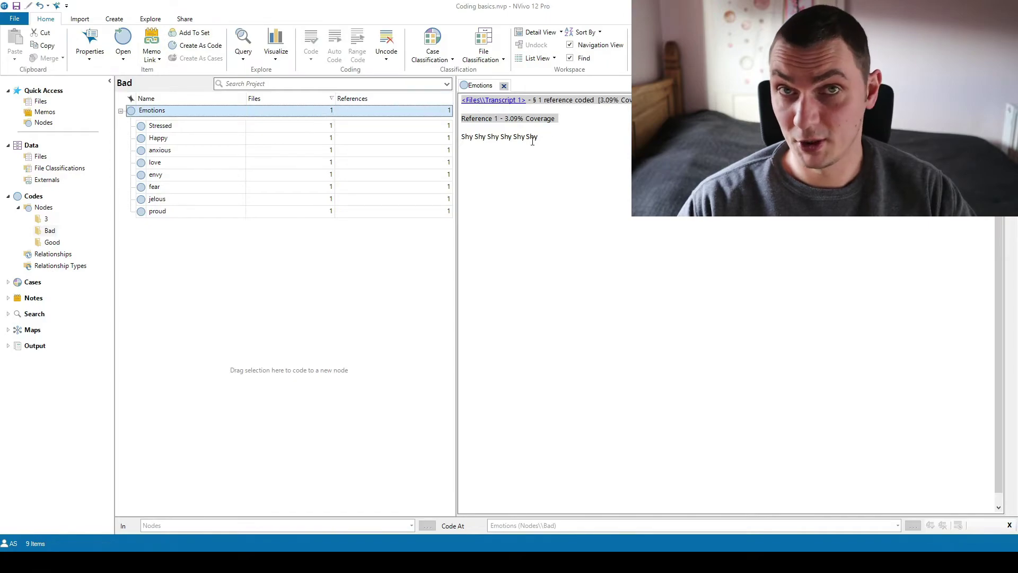
drag(465, 135, 575, 136)
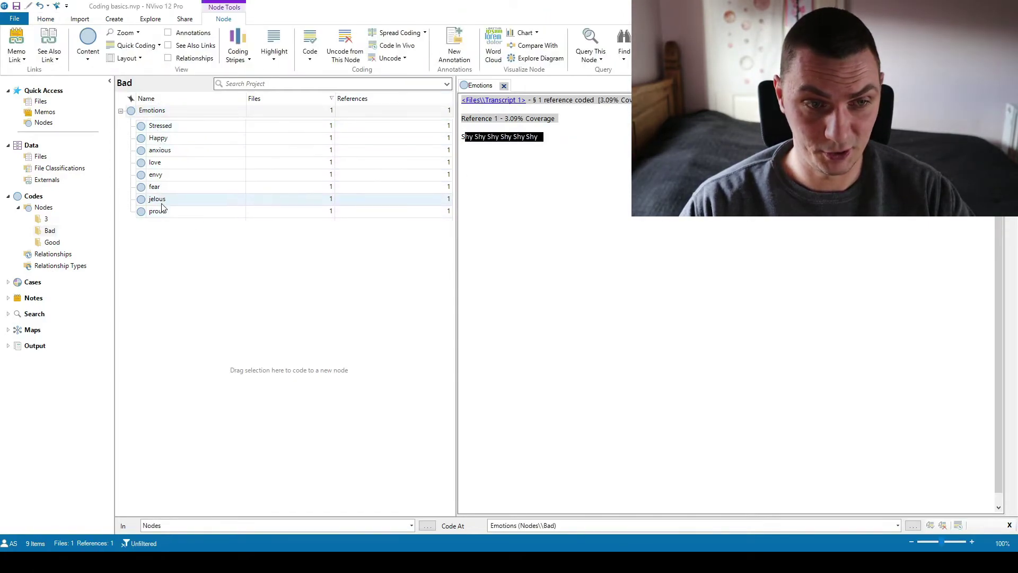
click(551, 139)
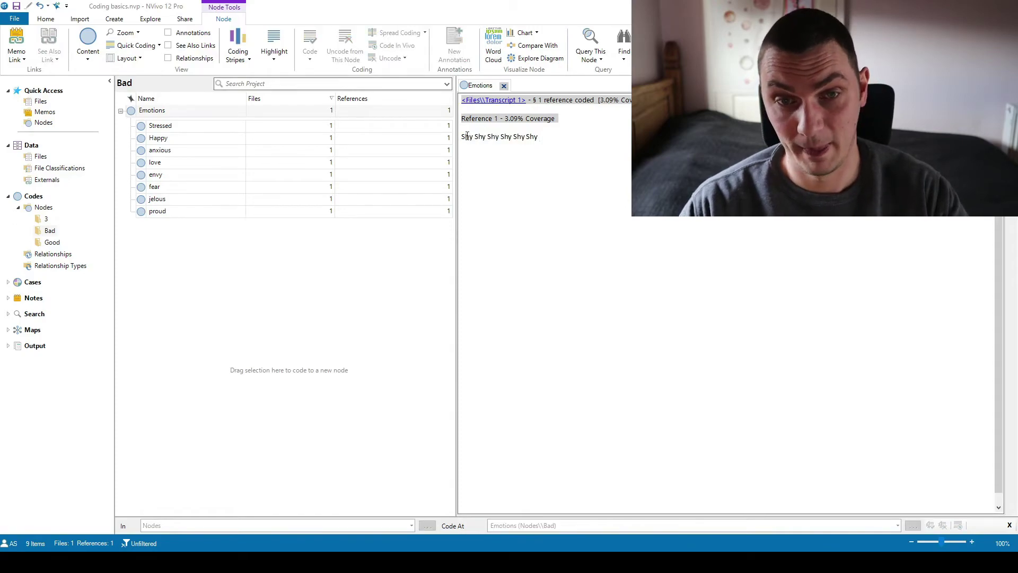
drag(466, 136, 552, 139)
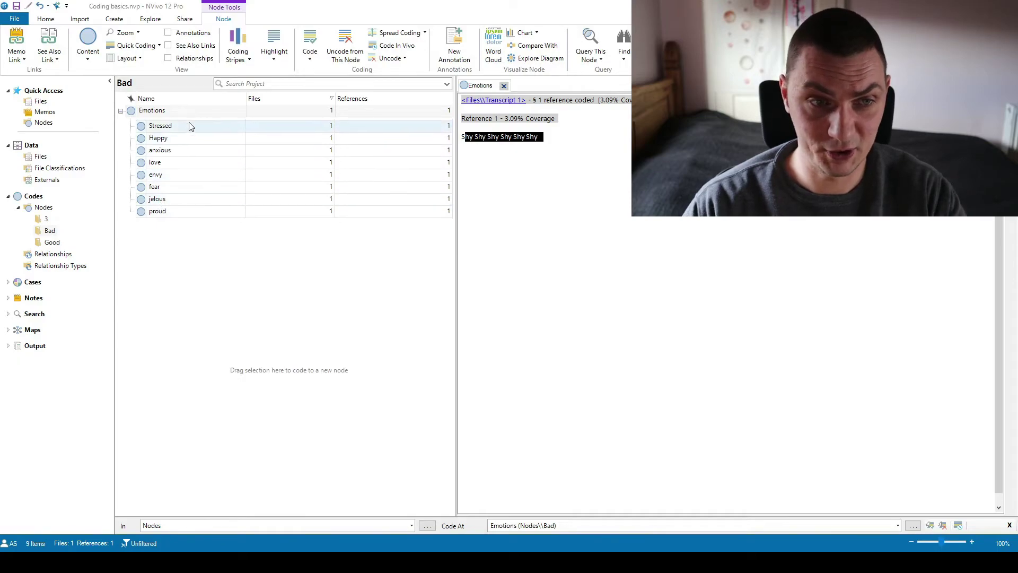
right_click(159, 110)
click(168, 118)
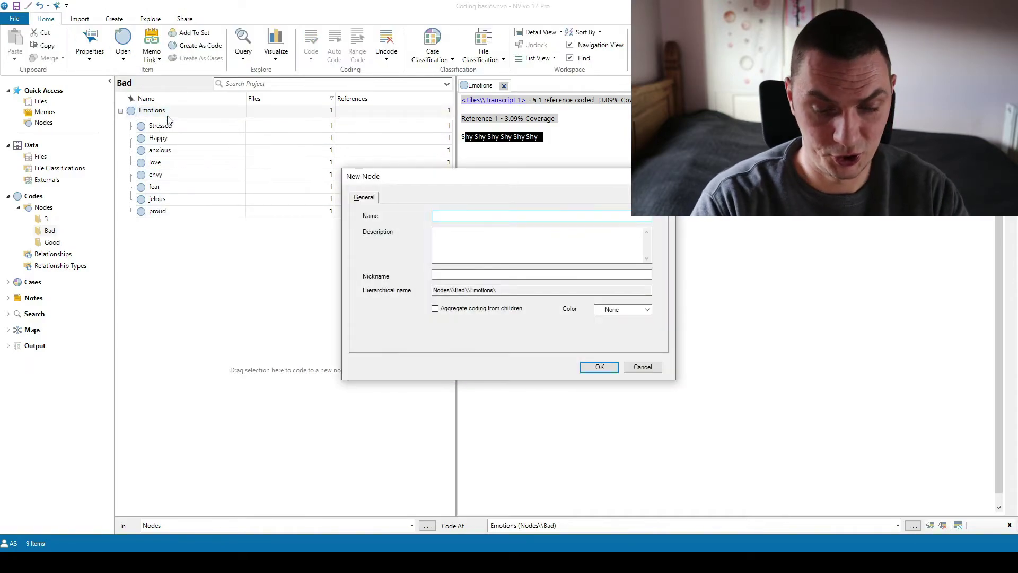
text(Shy)
key(Return)
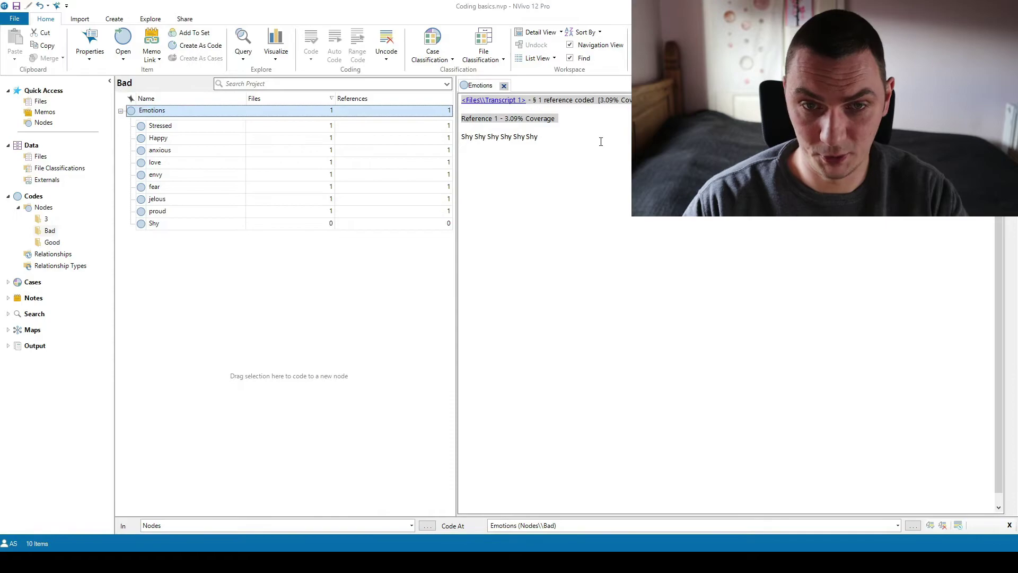
Code the Shy text into the Shy code, undoing an accidental coding at Happy
drag(600, 141, 462, 137)
drag(499, 137, 448, 137)
drag(538, 136, 469, 136)
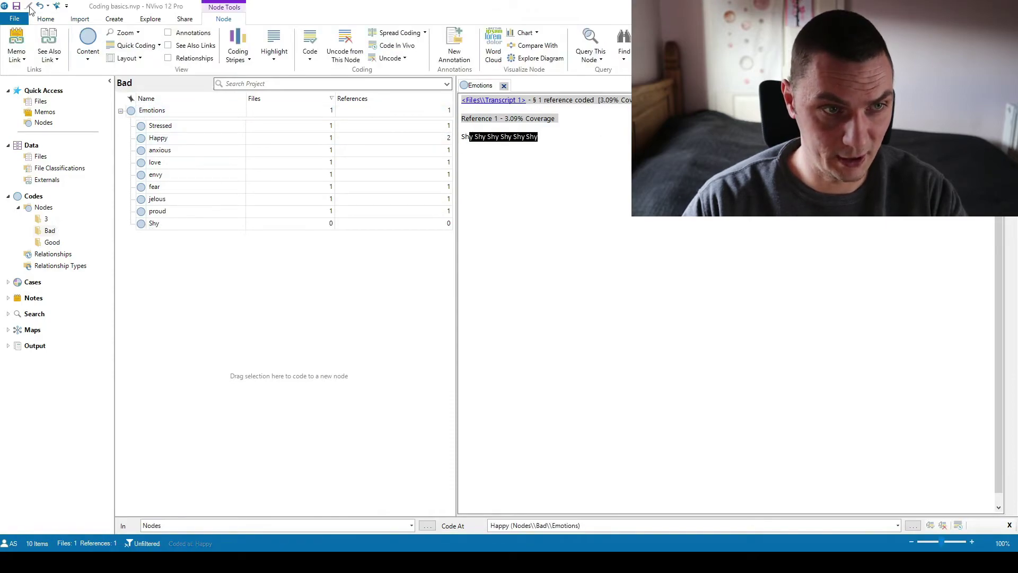
click(38, 7)
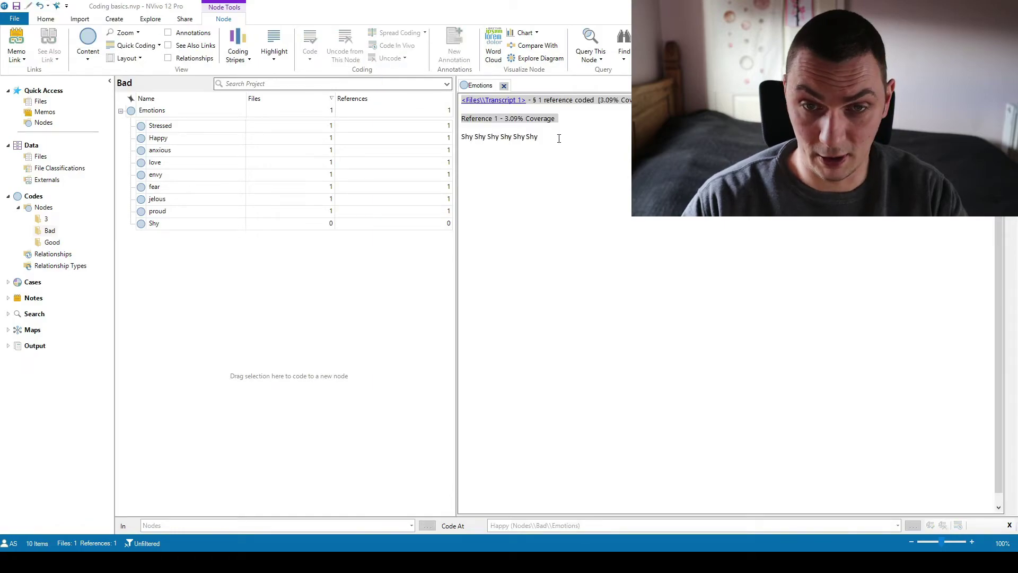
drag(539, 137, 180, 225)
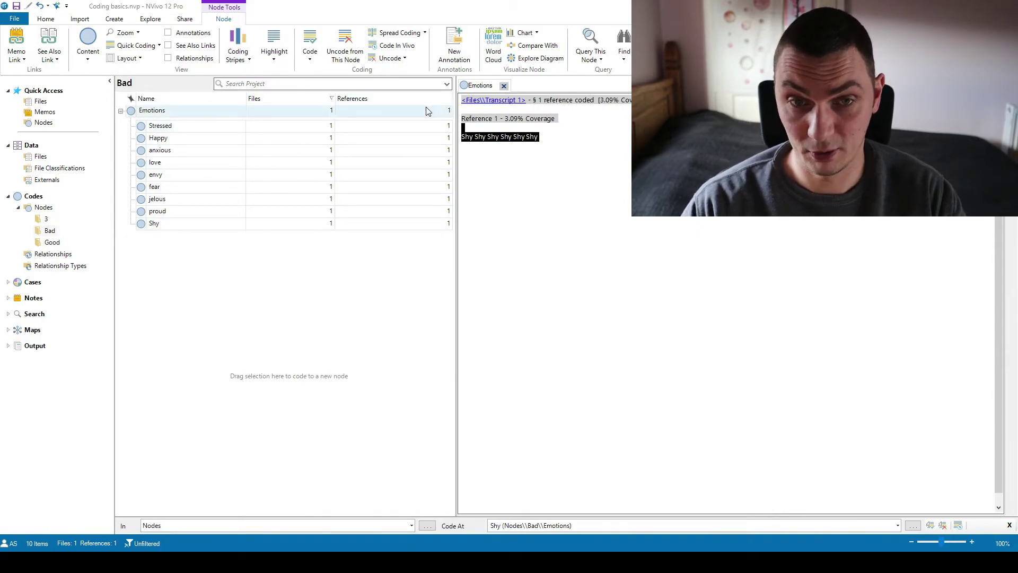
Uncode the Shy text from Emotions (Nodes\Bad), leaving the parent with 0 references
click(578, 525)
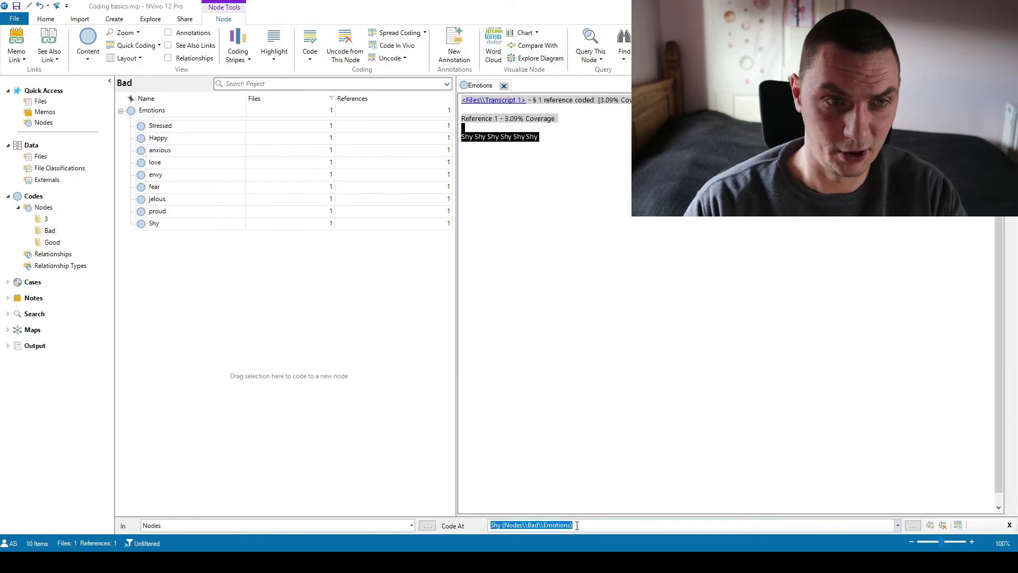
text(emotio)
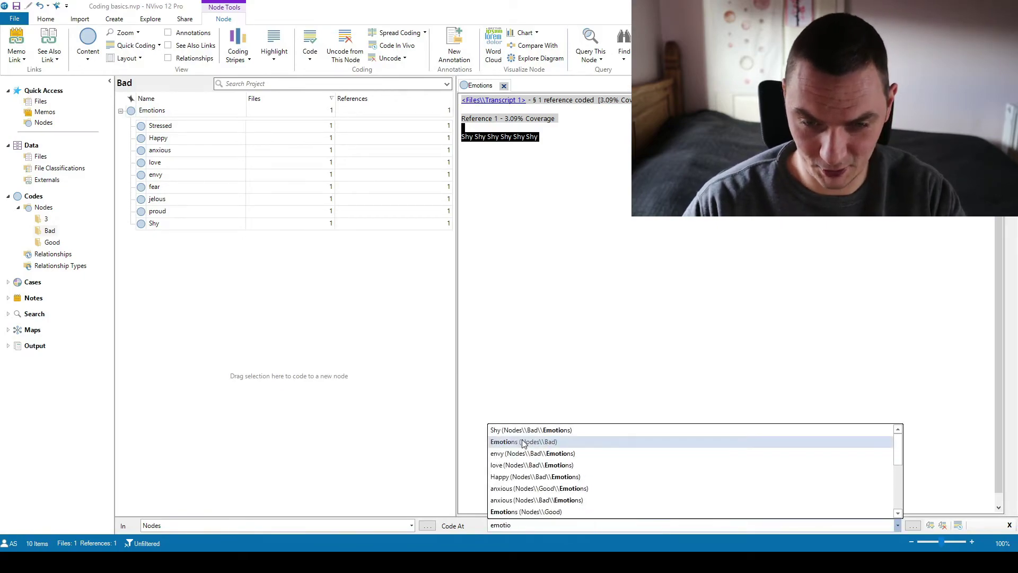
click(522, 441)
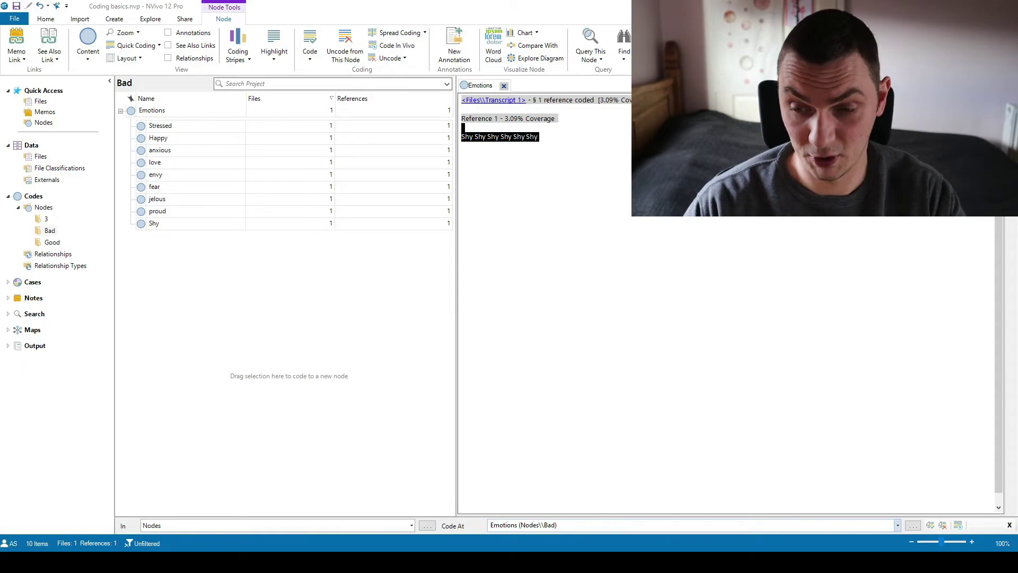
click(944, 524)
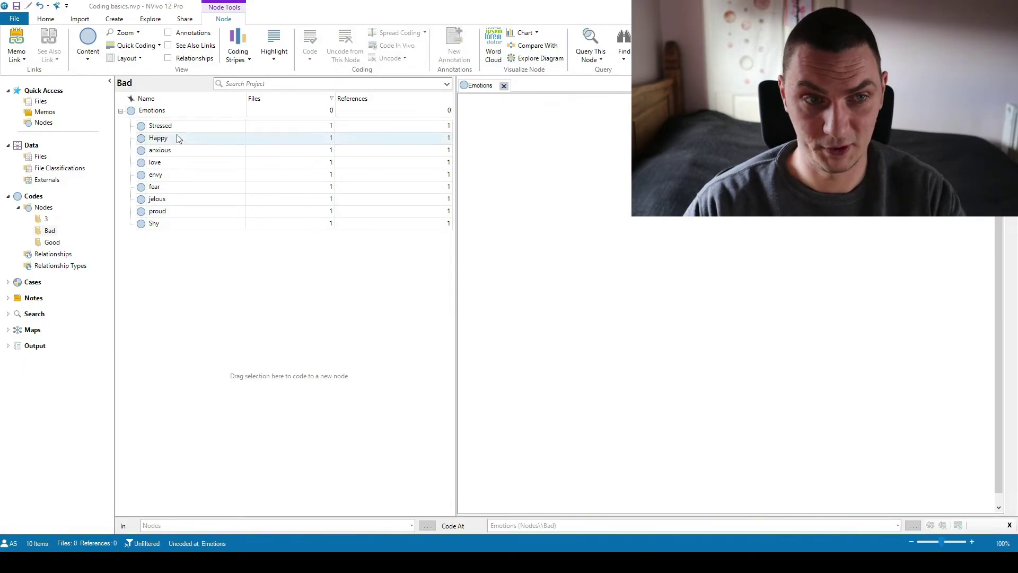
click(159, 110)
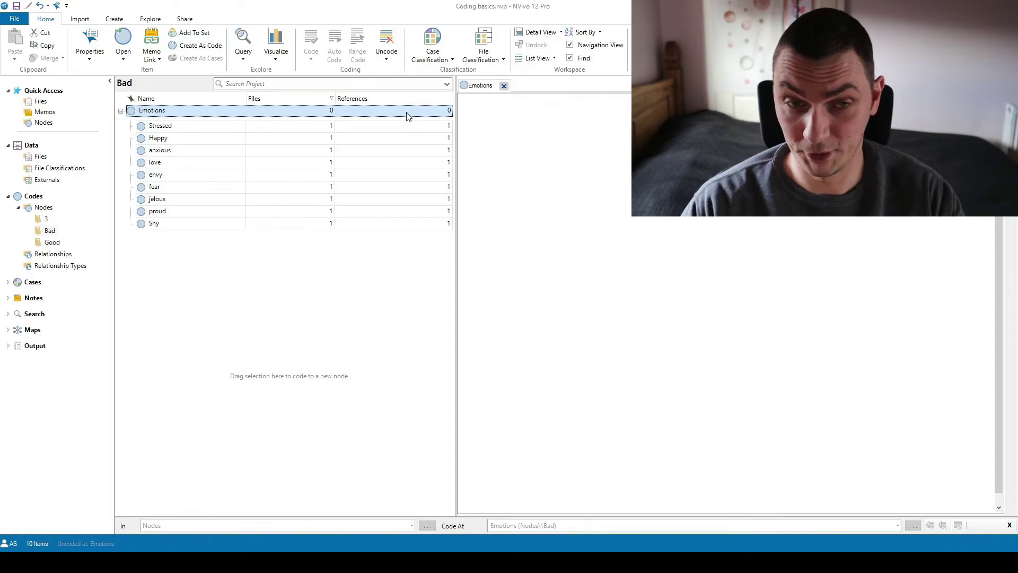
Re-enable aggregation on Emotions so it totals 9 references, then close its detail tab
right_click(408, 114)
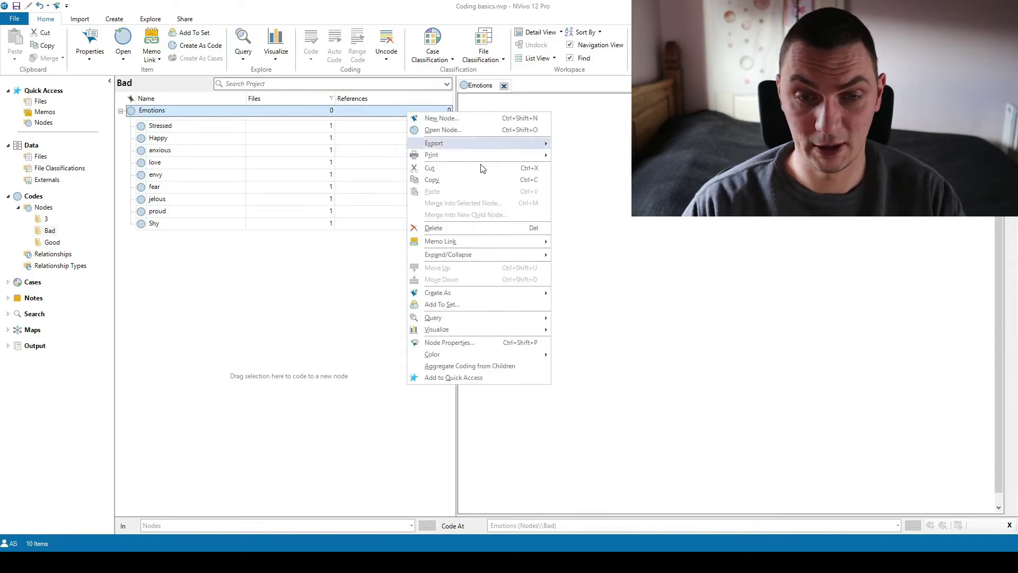
click(476, 368)
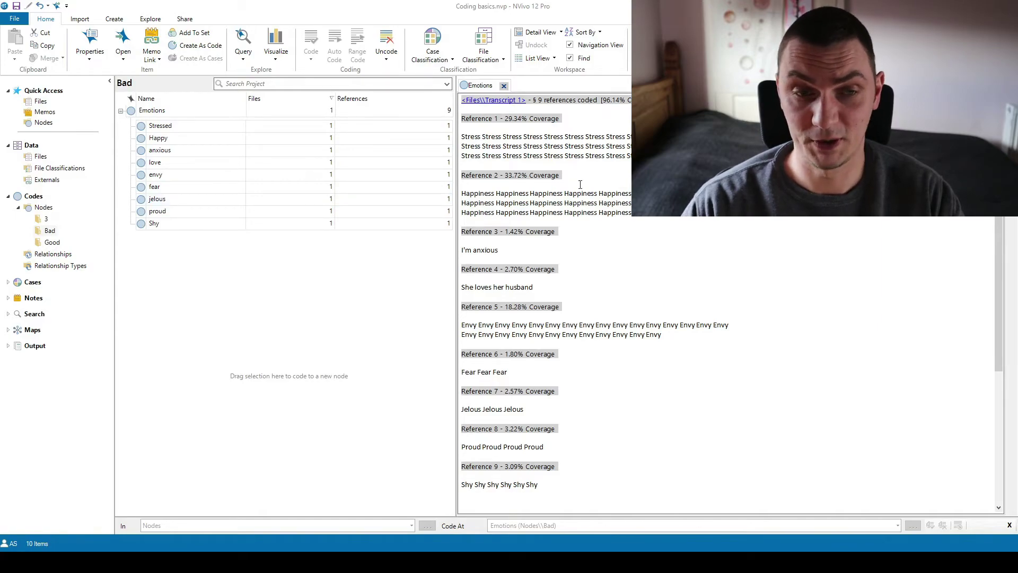
click(504, 86)
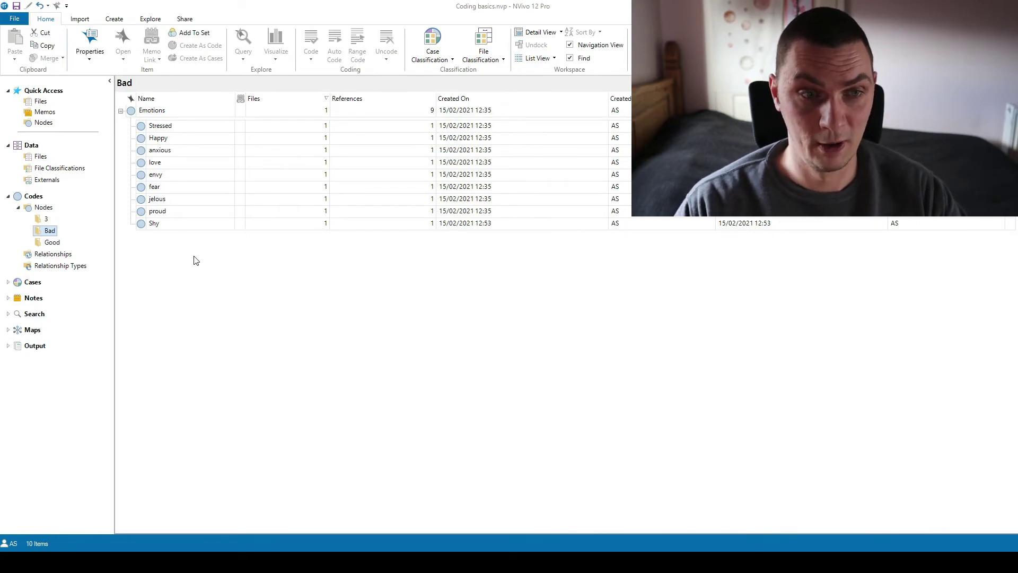
Open Transcript 1 with coding stripes set to None beside folder 3, and select the Shy line
click(43, 220)
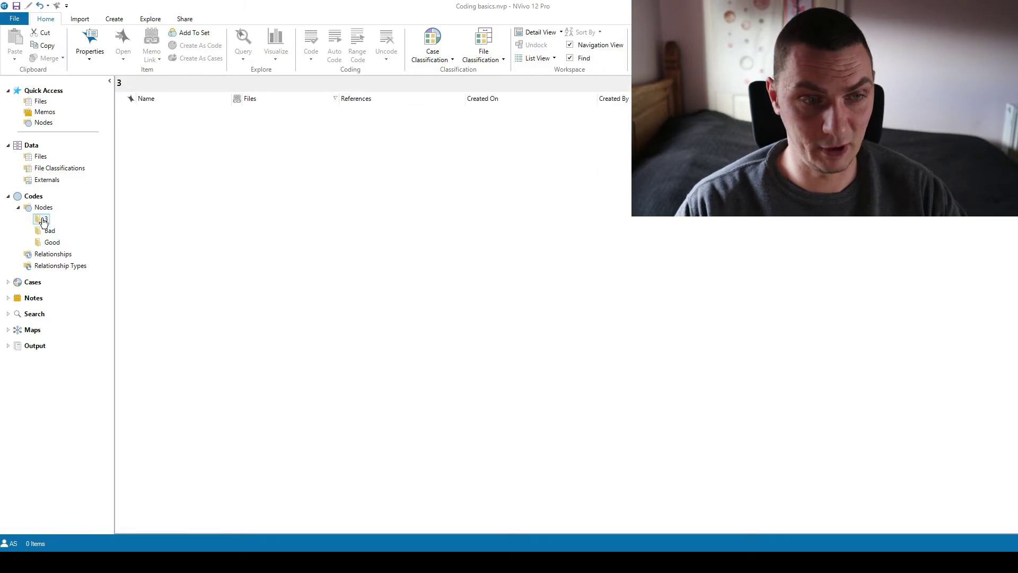
click(41, 156)
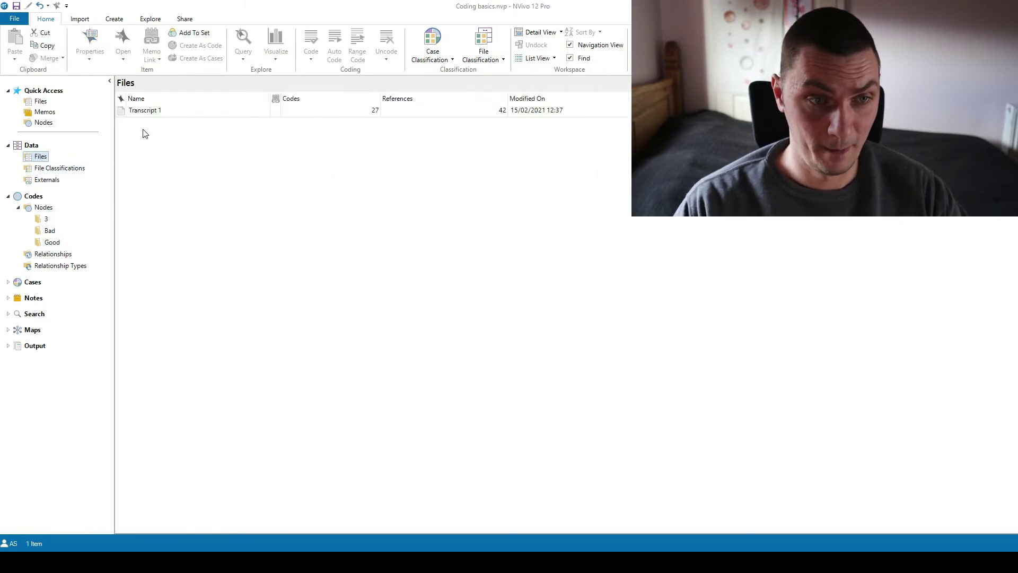
double_click(144, 110)
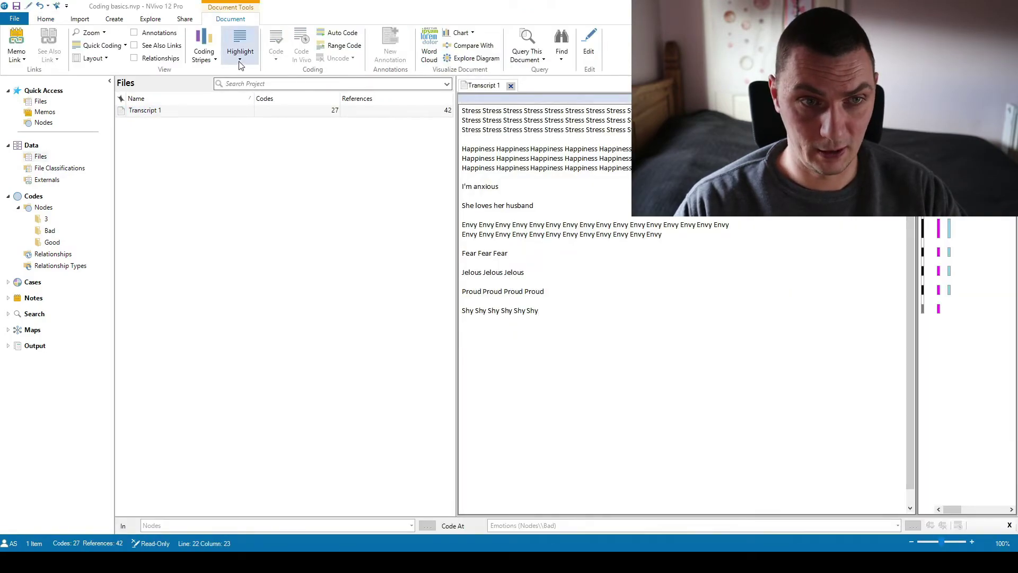
click(207, 59)
click(233, 72)
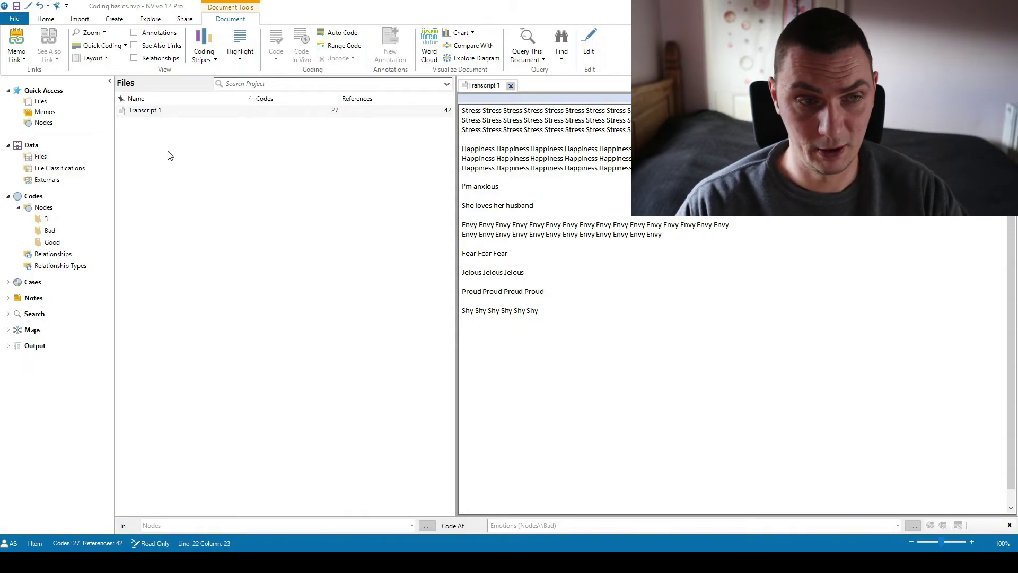
click(46, 218)
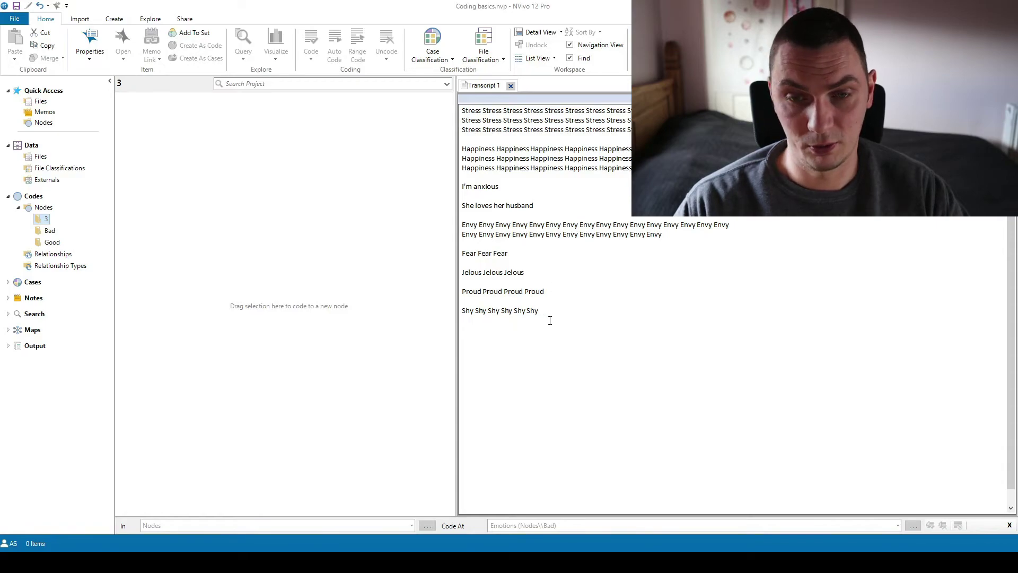
drag(548, 313, 454, 313)
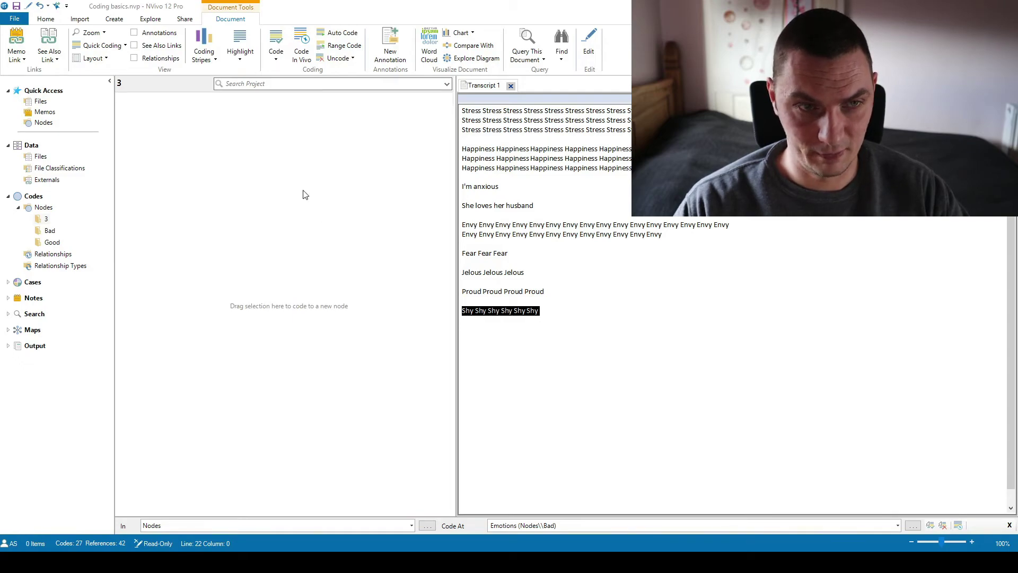
Create an Emotions code in folder 3, code the Shy line to it, and select the first Stress paragraph
right_click(262, 159)
click(279, 164)
text(Emotions)
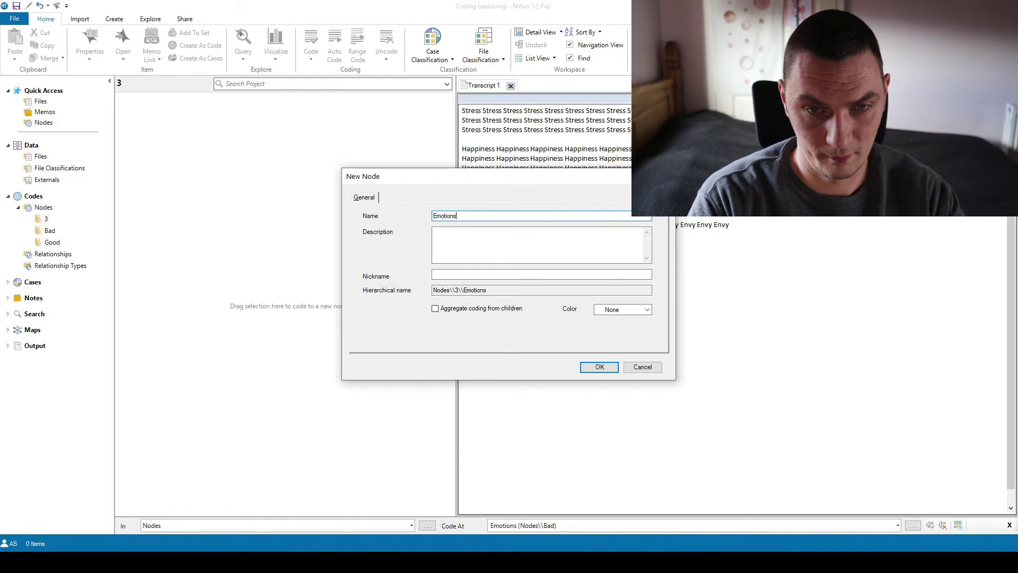
key(Return)
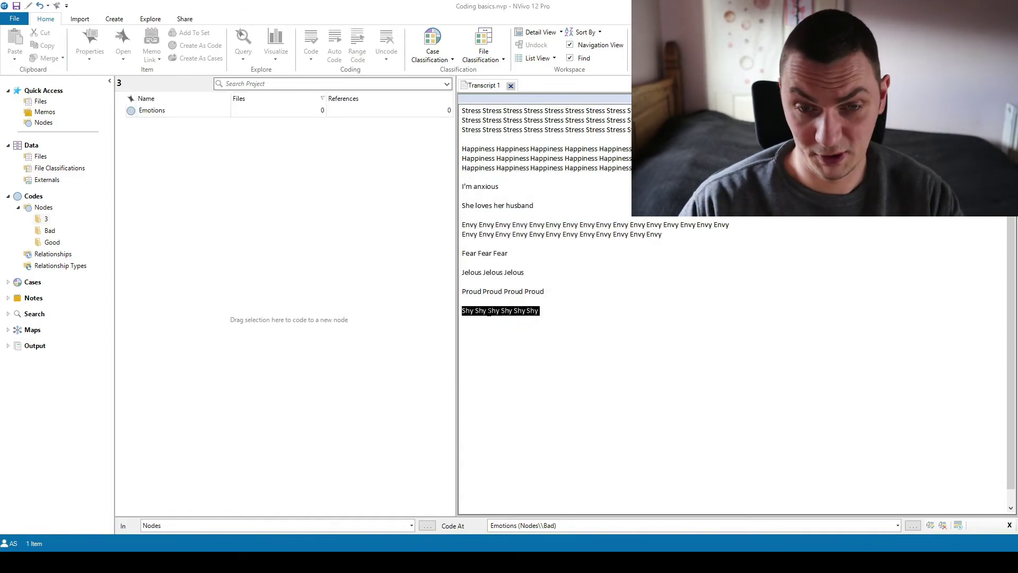
drag(488, 313, 152, 113)
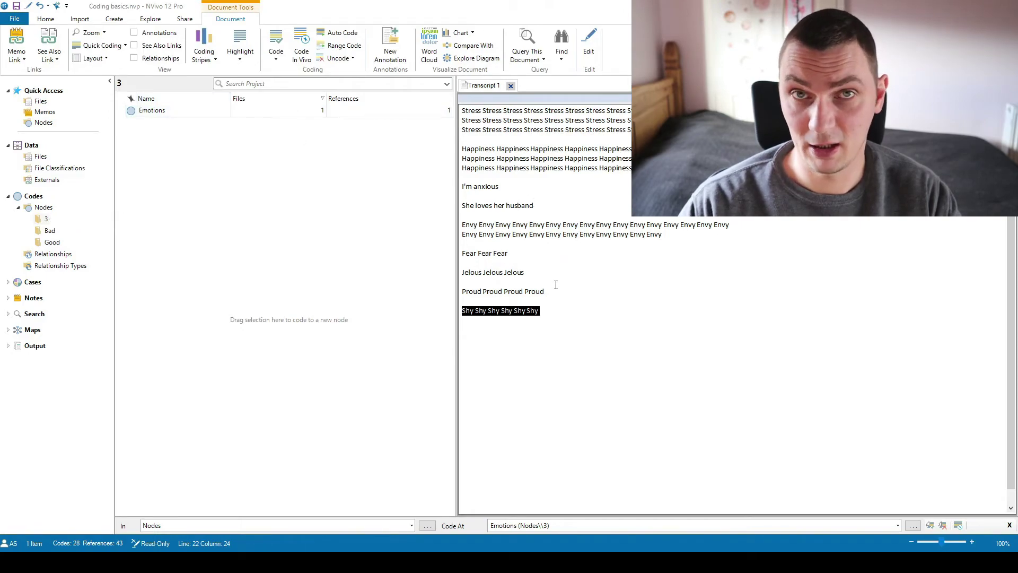
drag(628, 132, 447, 101)
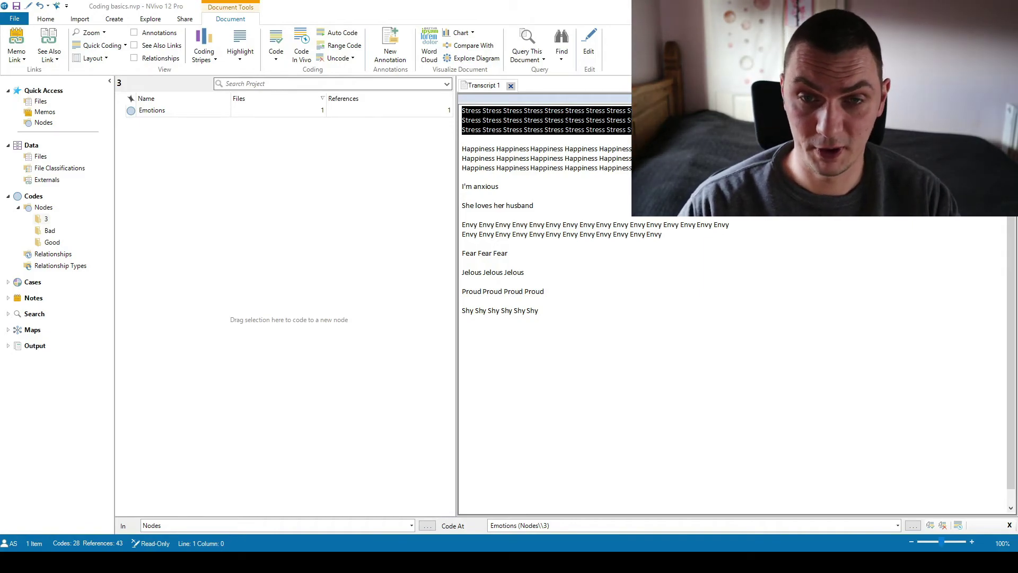
Code the Stress paragraph into Emotions and add a Stress child code under it
drag(530, 120, 175, 113)
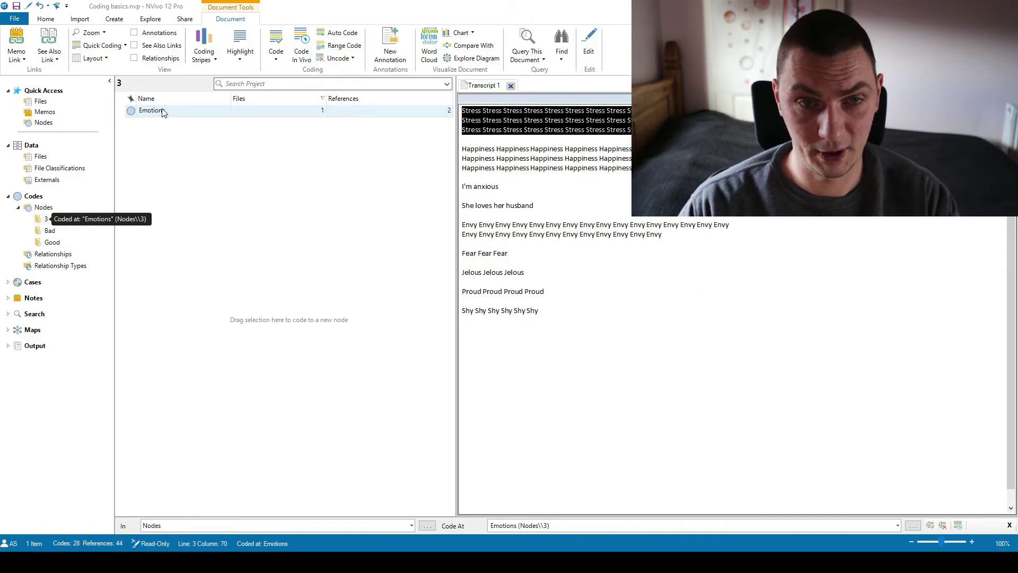
right_click(154, 113)
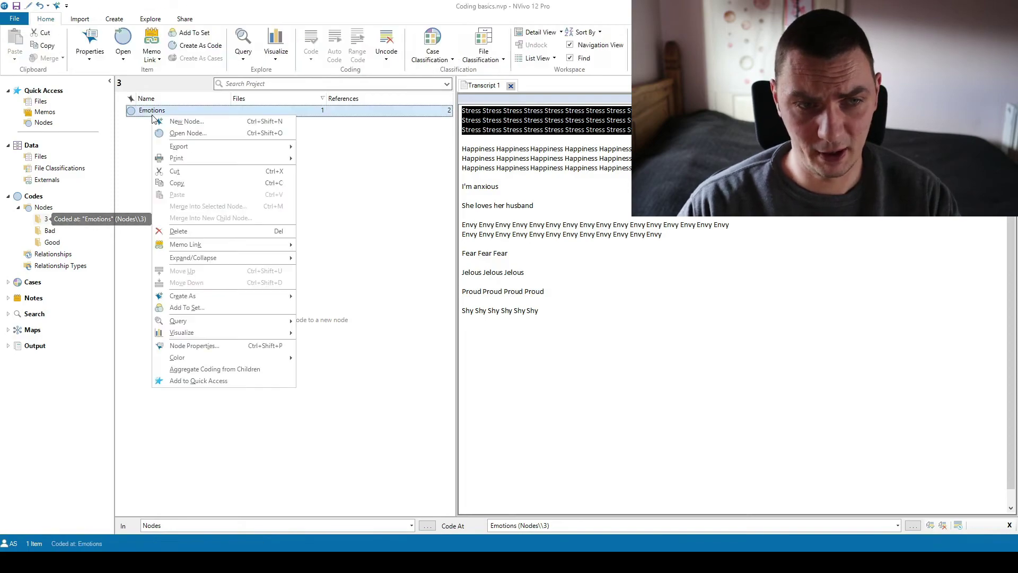
click(181, 123)
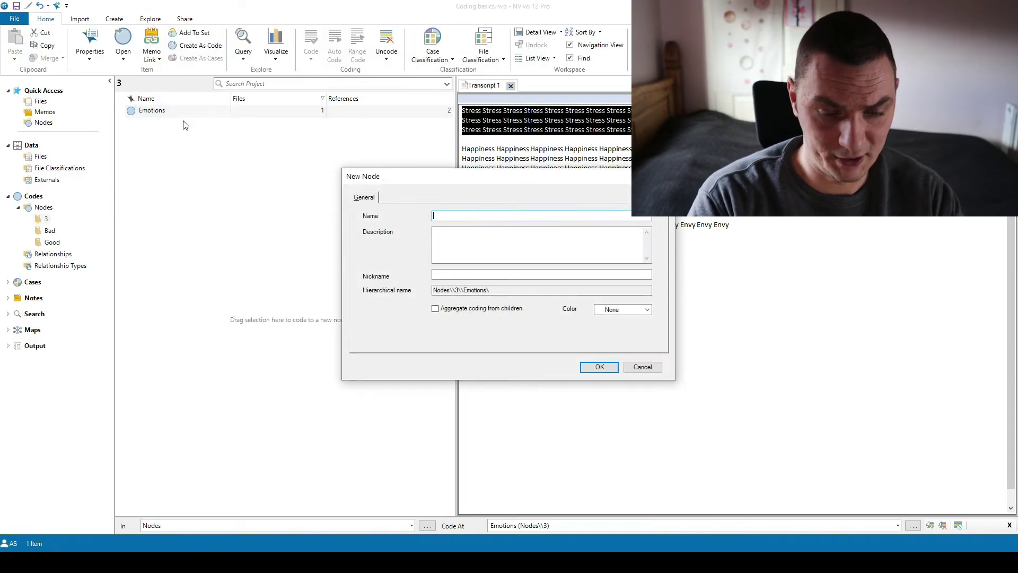
text(Stresss)
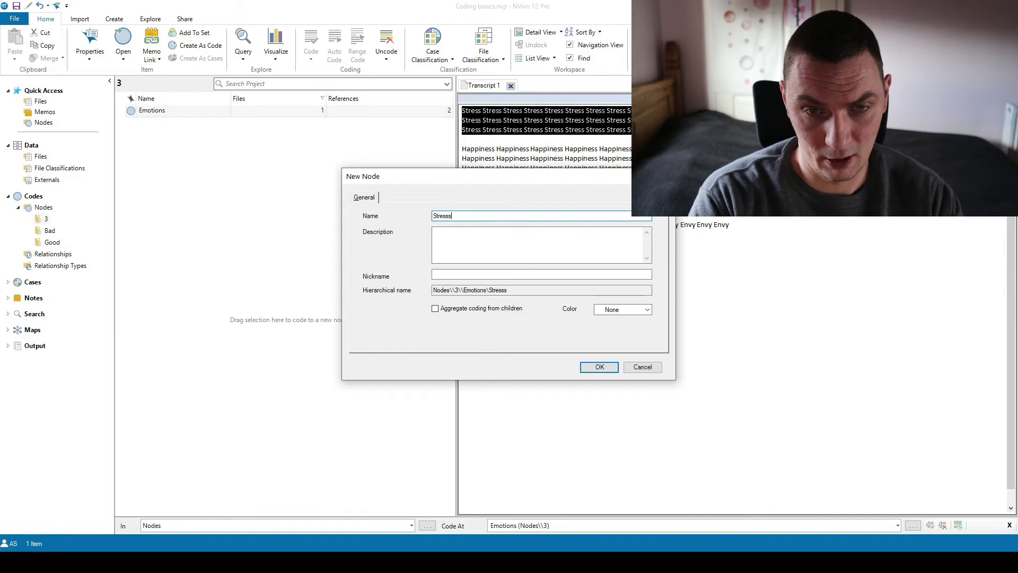
key(Return)
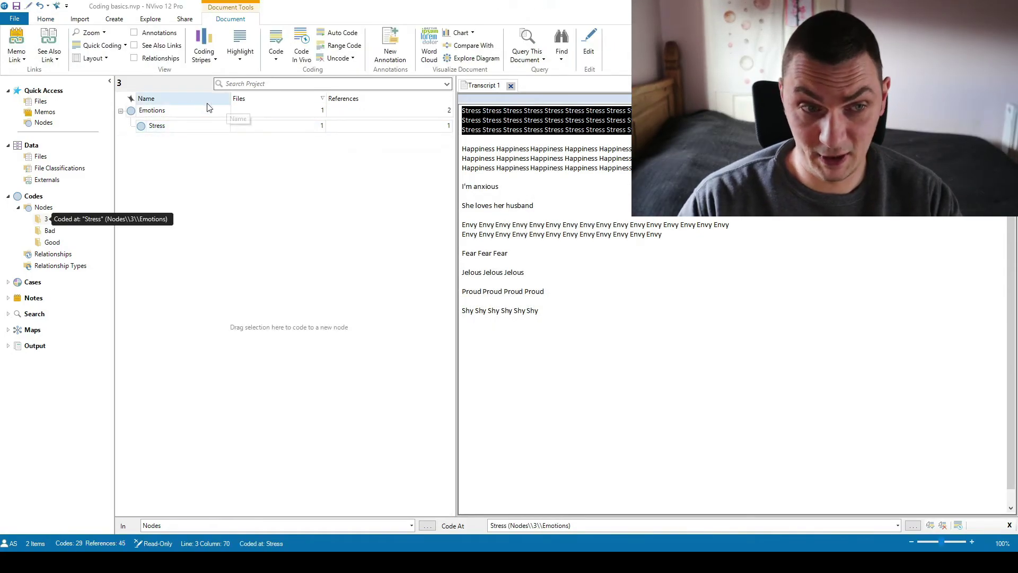
Add a Happiness child code and code the Happiness paragraph to both Happiness and Emotions
right_click(172, 111)
click(223, 115)
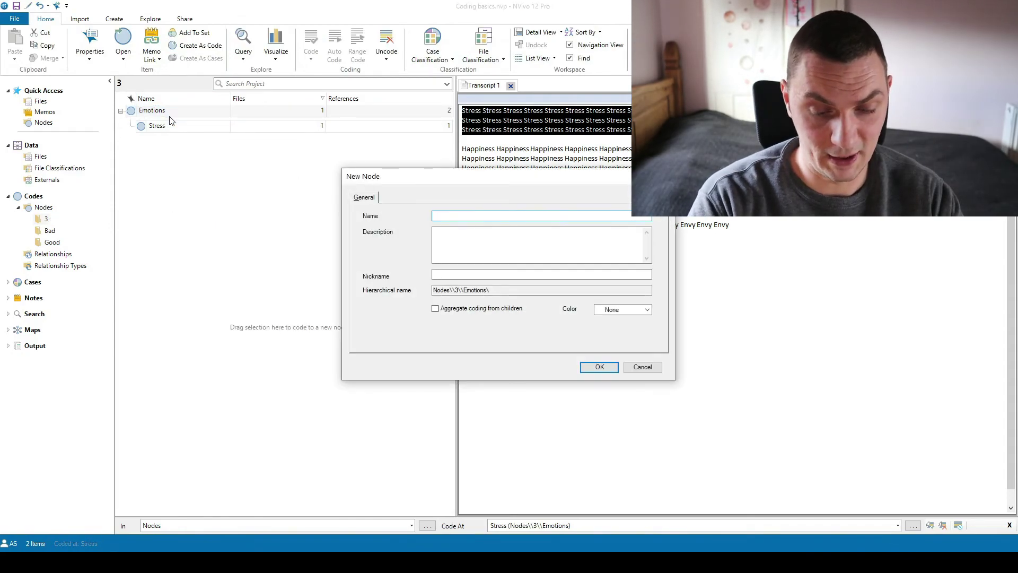
text(Happines)
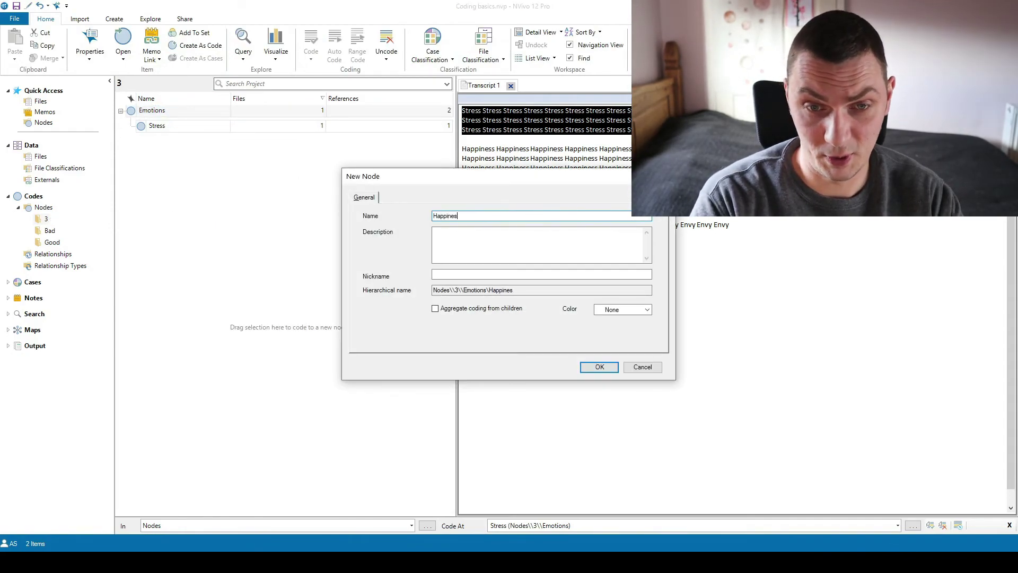
text(s)
key(Return)
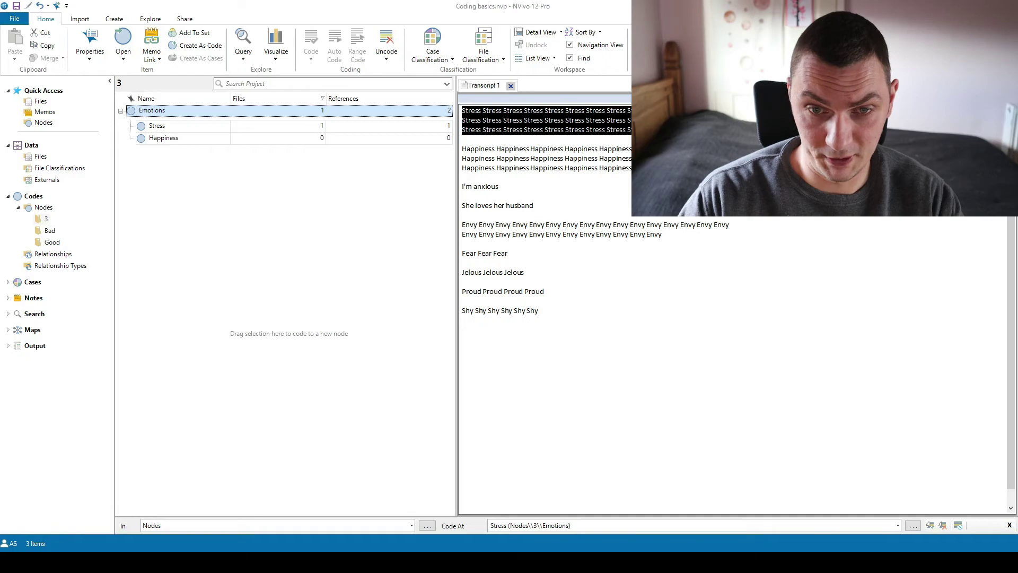
drag(462, 149, 628, 168)
drag(557, 159, 178, 140)
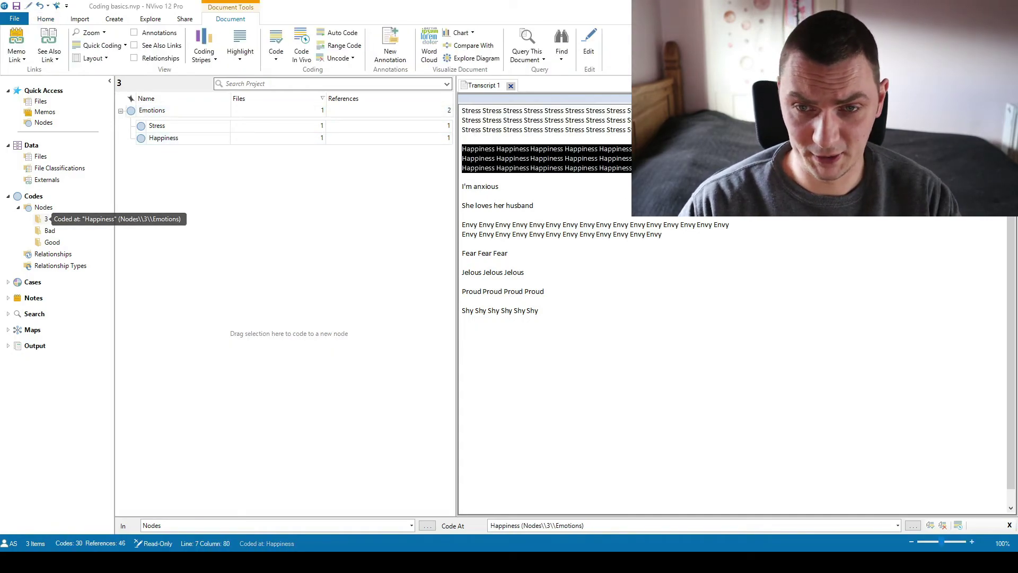
drag(530, 159, 136, 111)
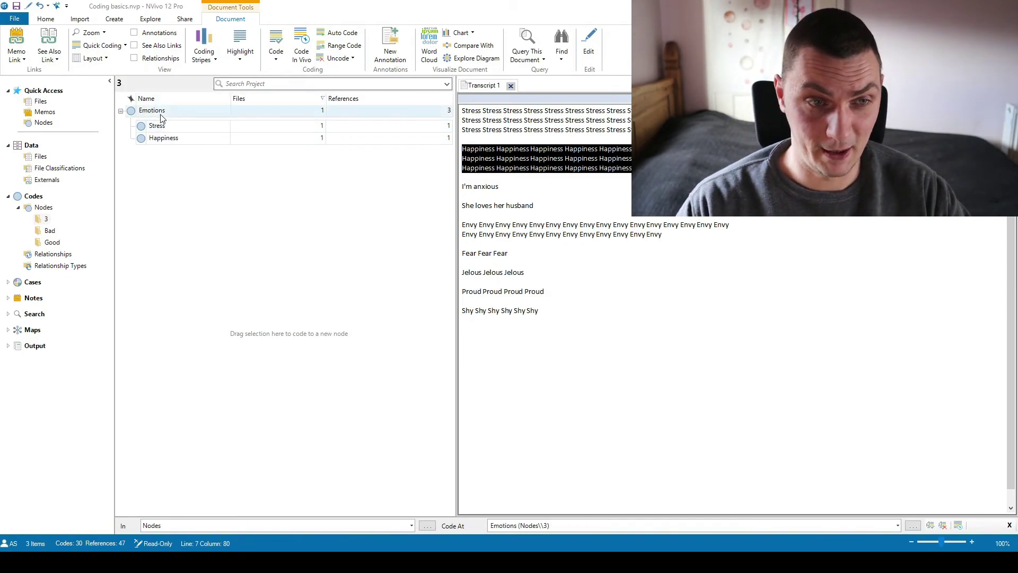
Make the Emotions code aggregate its children's coding, bringing it to 5 references
click(425, 235)
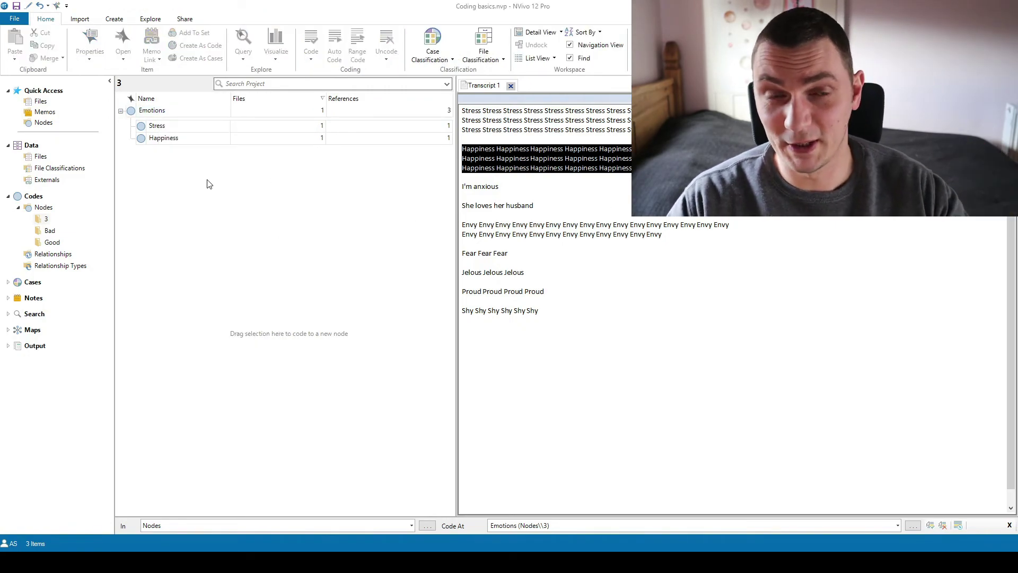
click(155, 113)
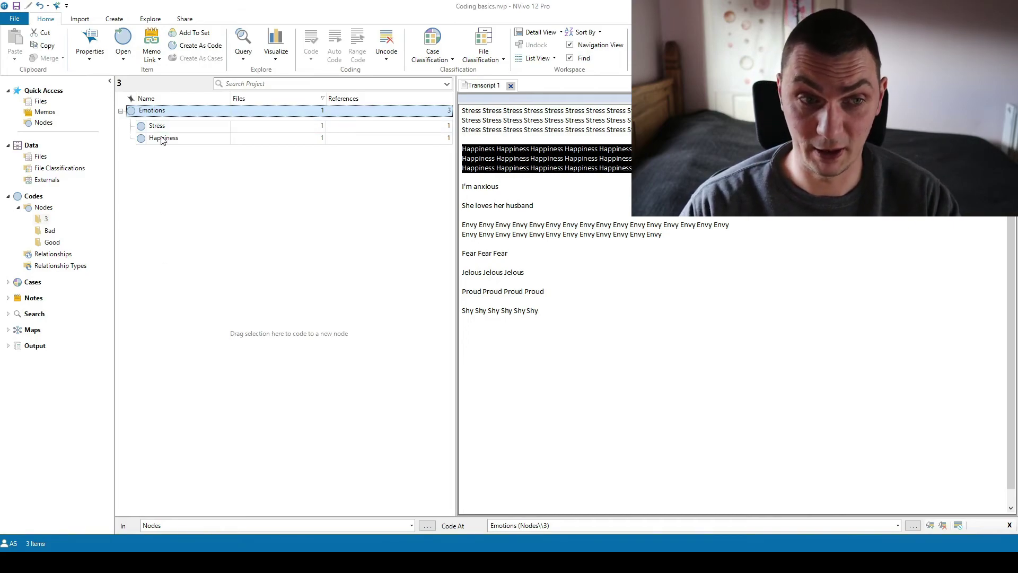
right_click(152, 113)
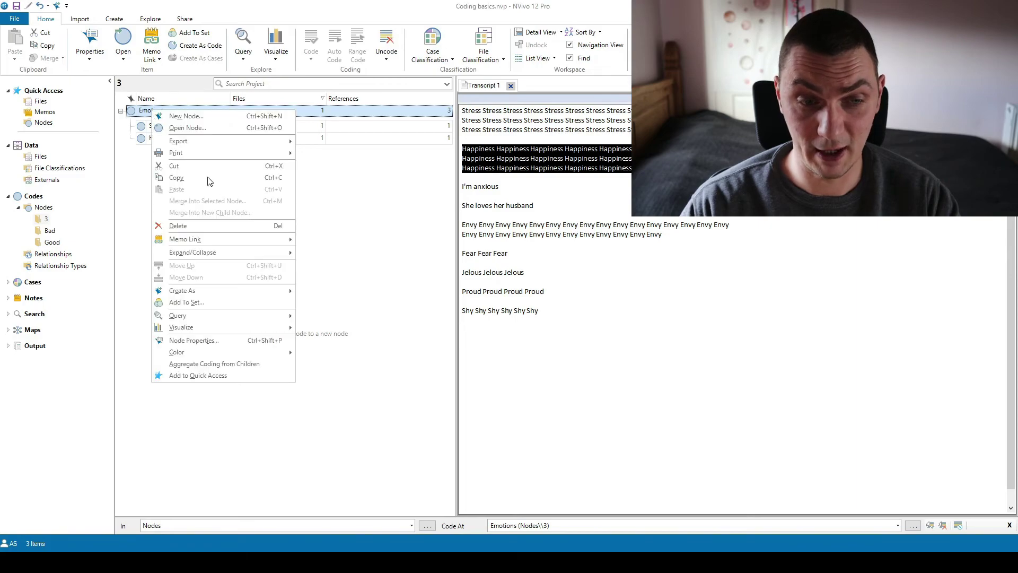
click(215, 367)
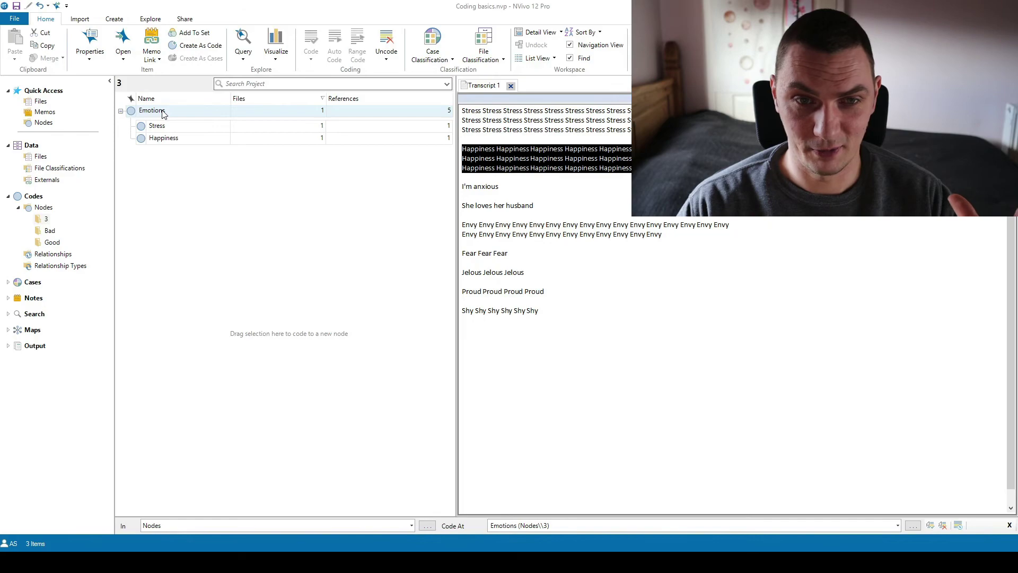
Turn off Aggregate Coding from Children for the Emotions code
click(432, 128)
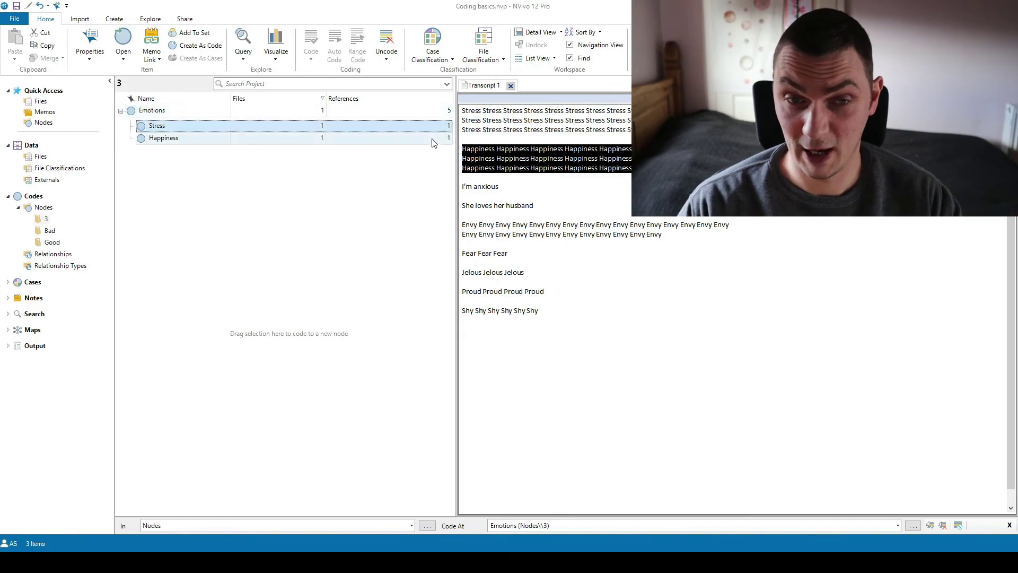
click(187, 113)
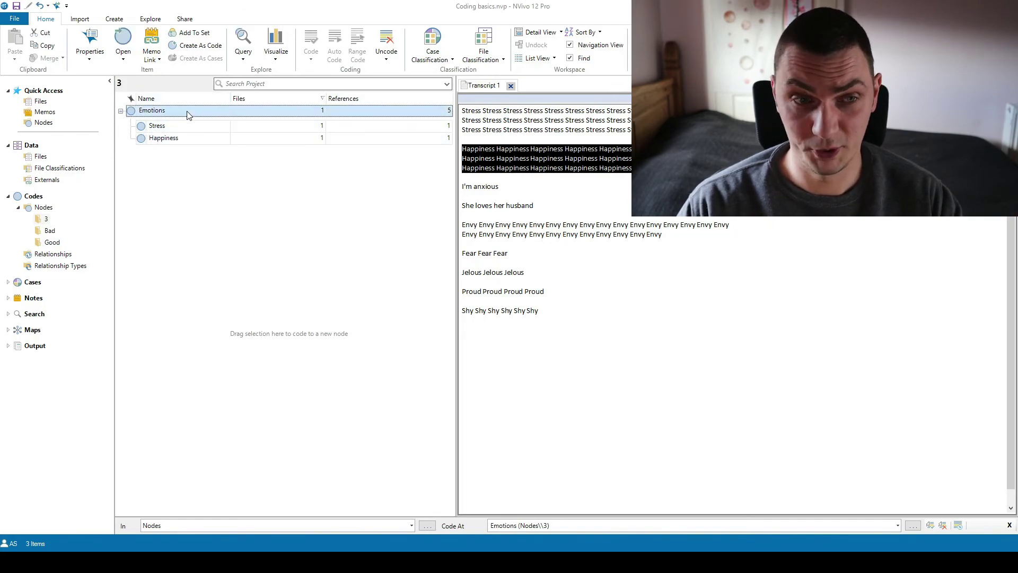
right_click(186, 114)
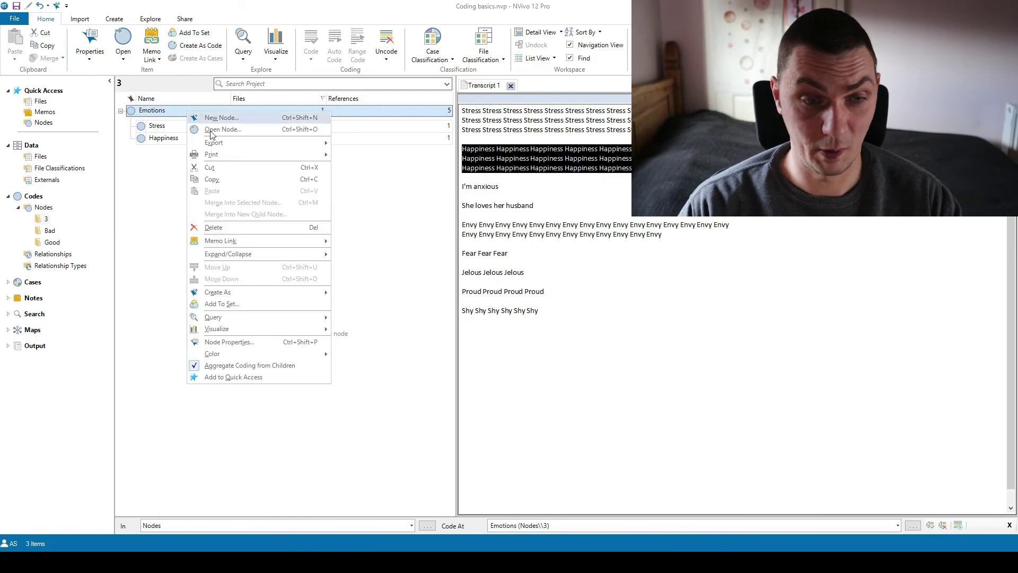
click(267, 366)
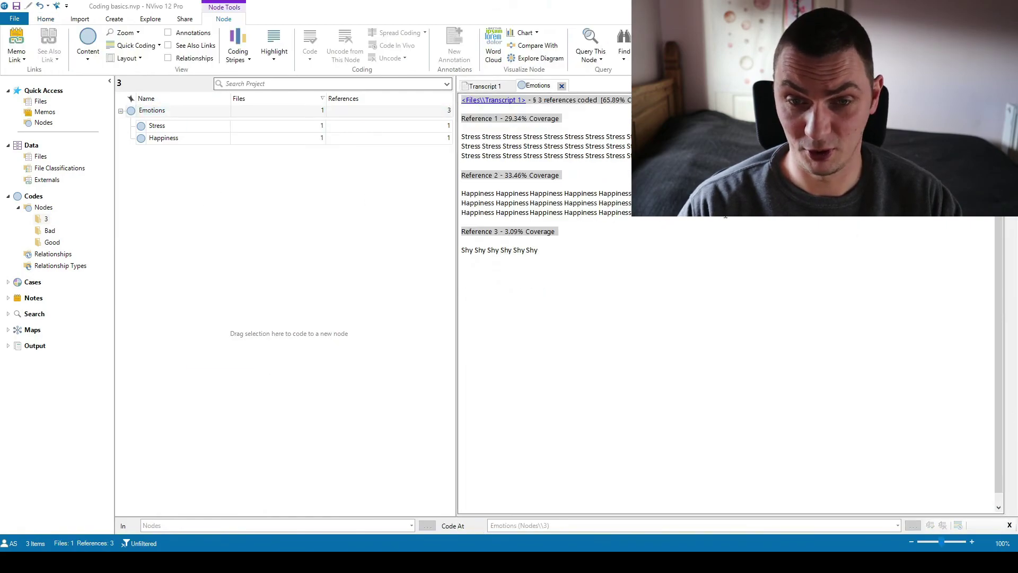
Create a Shy child code under Emotions and code the Shy line to it
drag(553, 260, 423, 257)
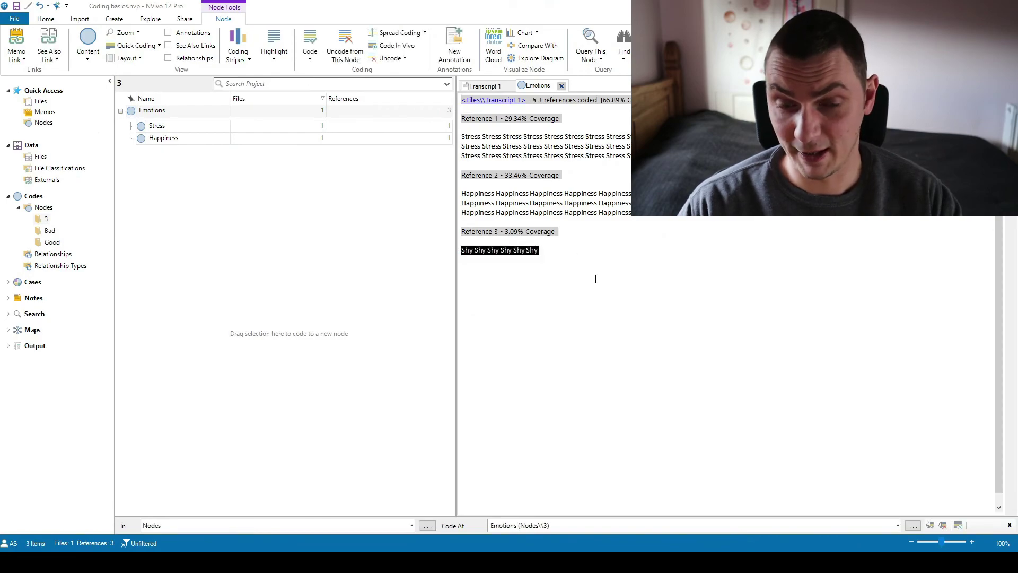
right_click(152, 112)
click(170, 125)
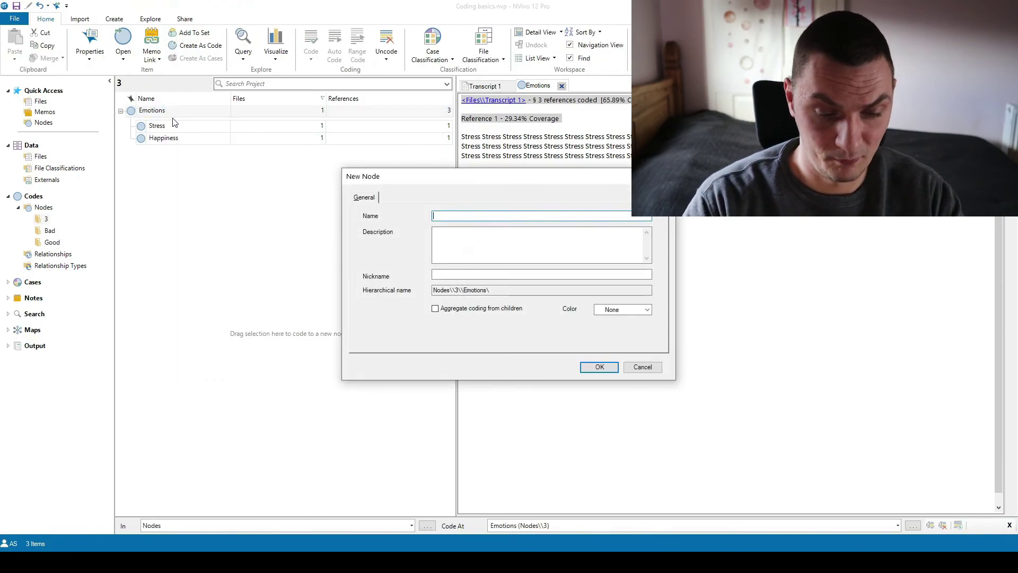
text(Shy)
key(Return)
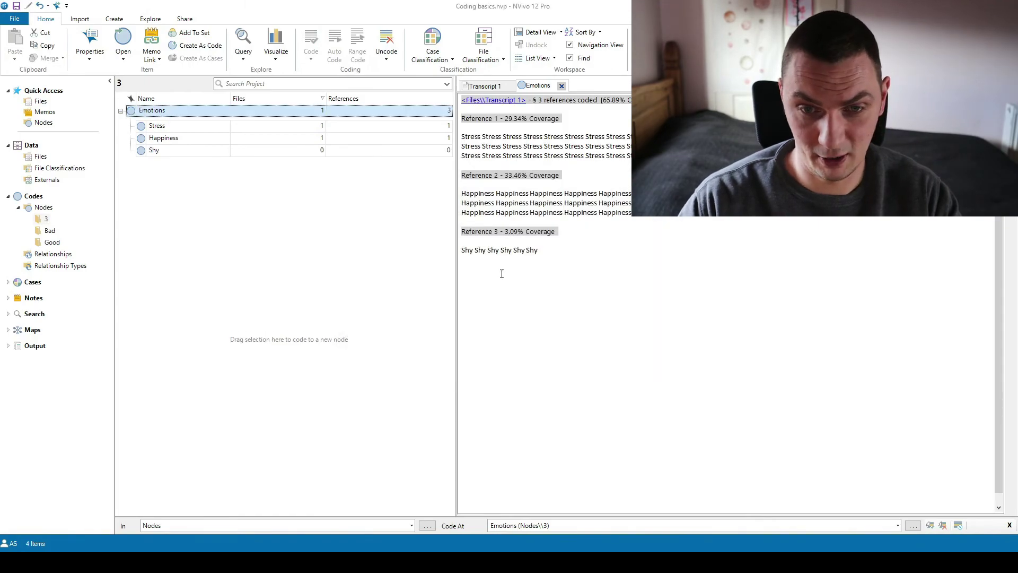
drag(504, 252, 196, 154)
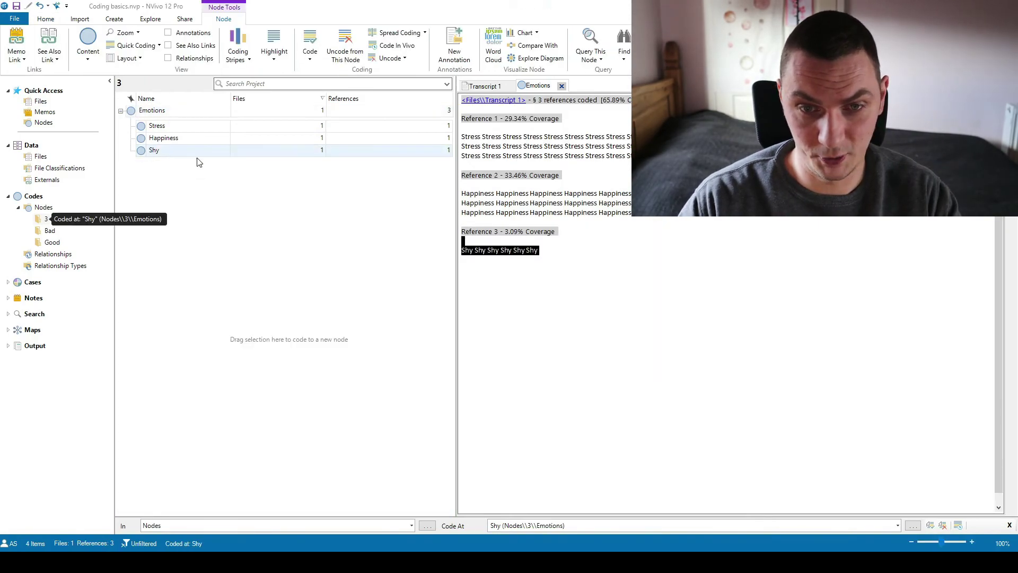
Uncode all of the Emotions text from the folder 3 Emotions code
click(587, 245)
key(ctrl+a)
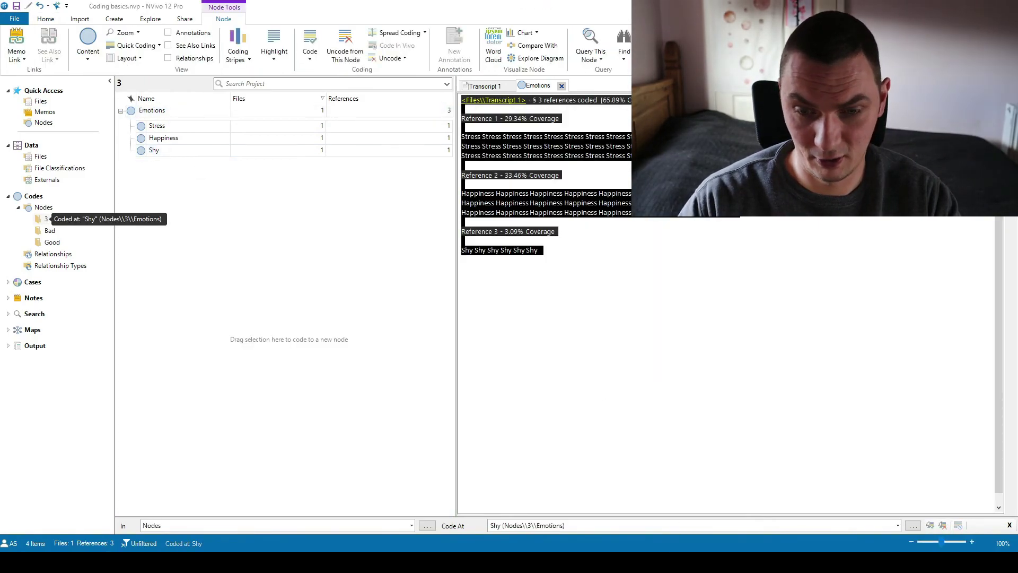
click(601, 523)
text(emotions)
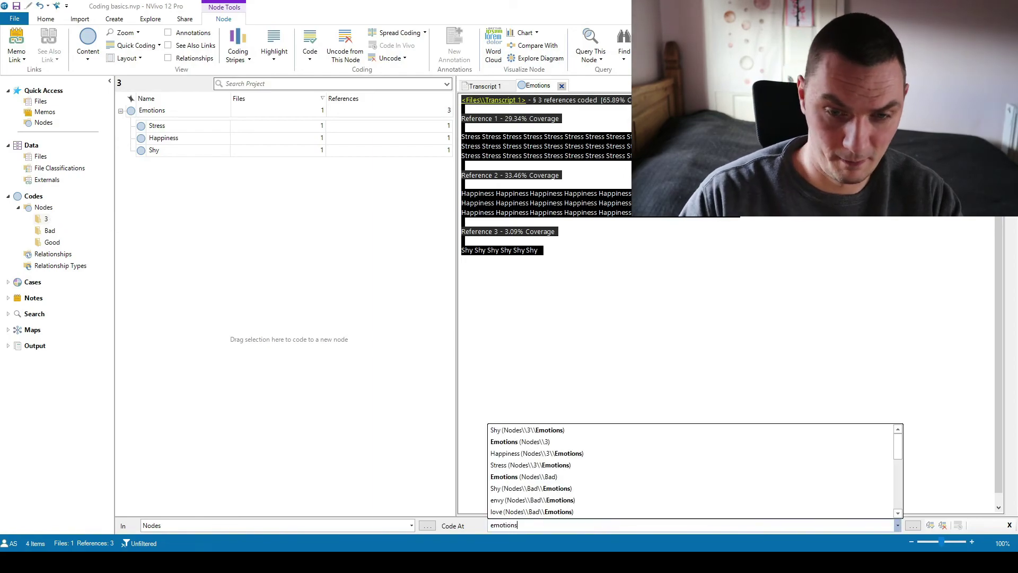
click(526, 441)
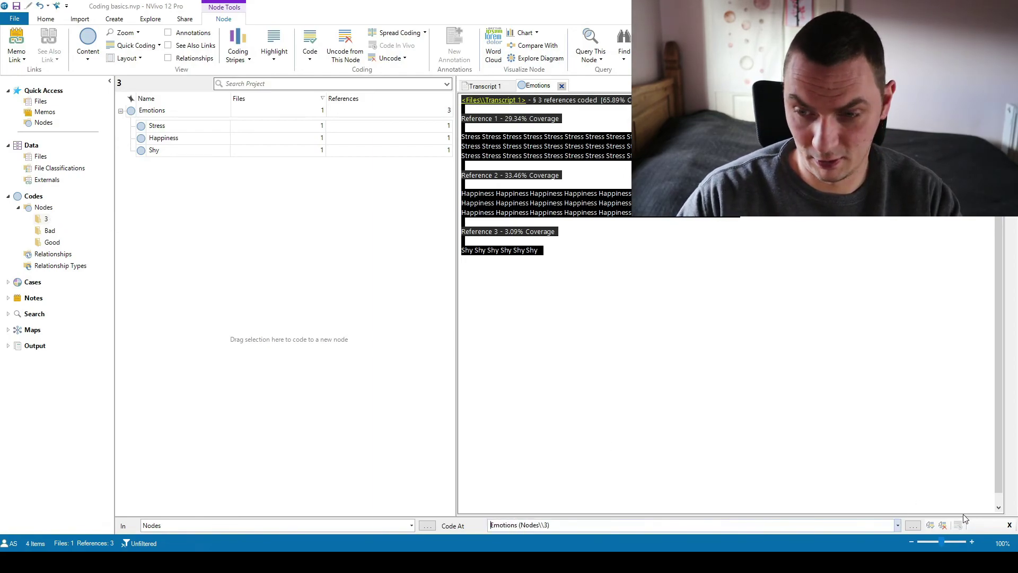
click(943, 526)
right_click(149, 113)
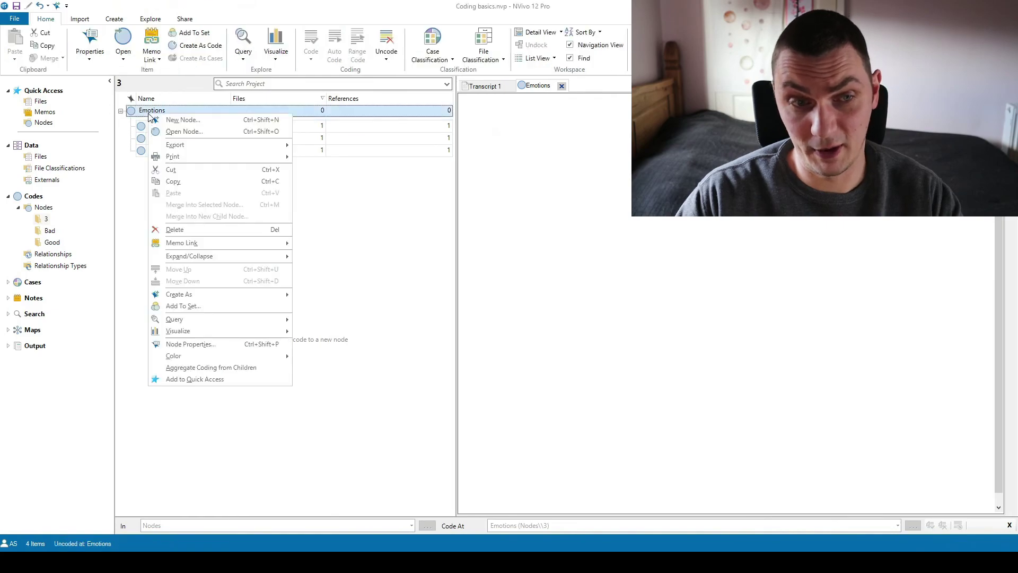
click(189, 368)
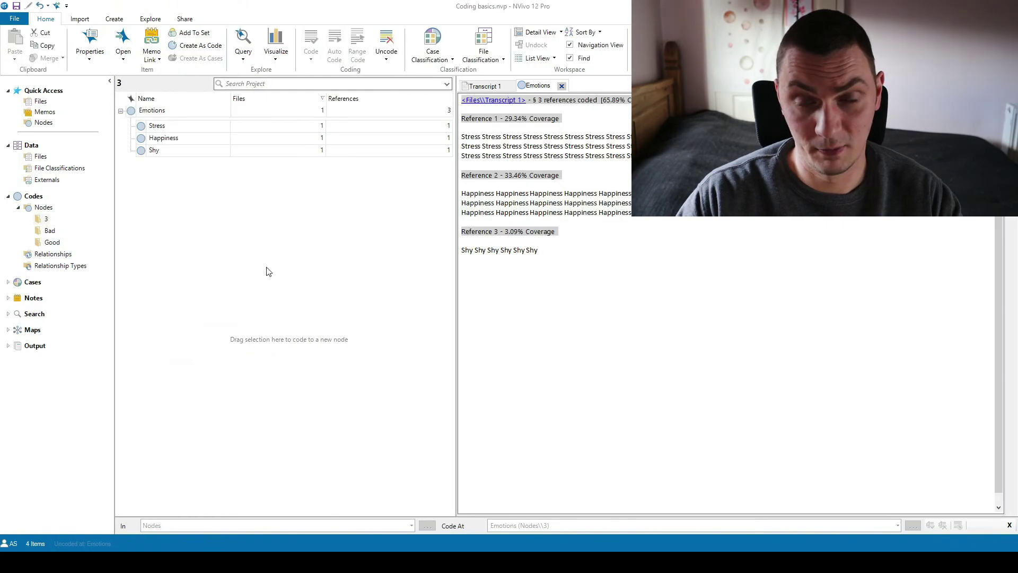